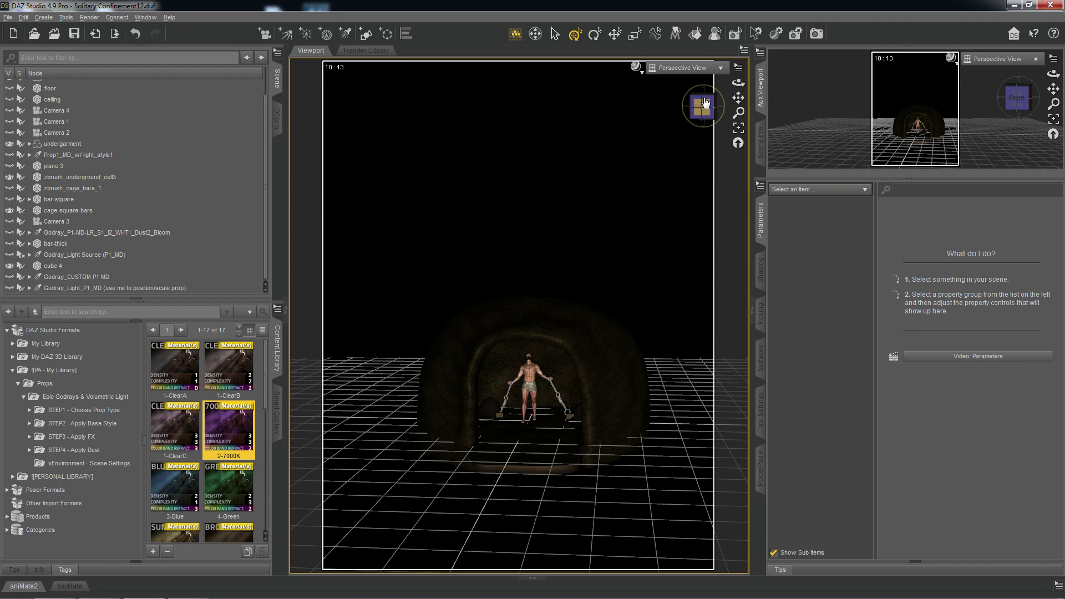
Orbit the Perspective View to a side angle, then bring up the finished reference render
{"action": "left_click_drag", "start_coordinate": [702, 106], "coordinate": [333, 440]}
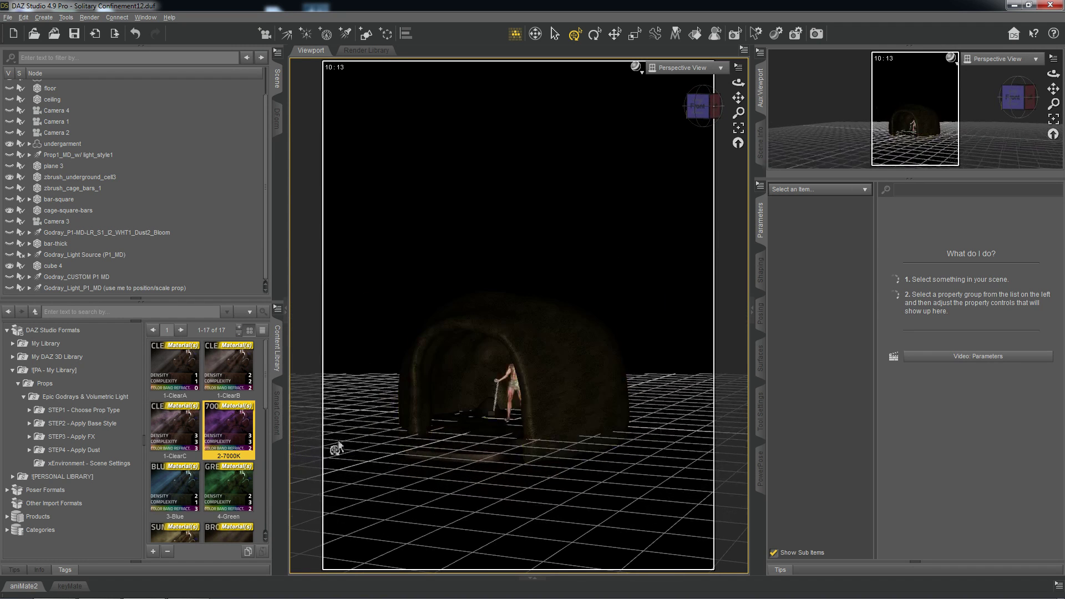
{"action": "mouse_move", "coordinate": [161, 594]}
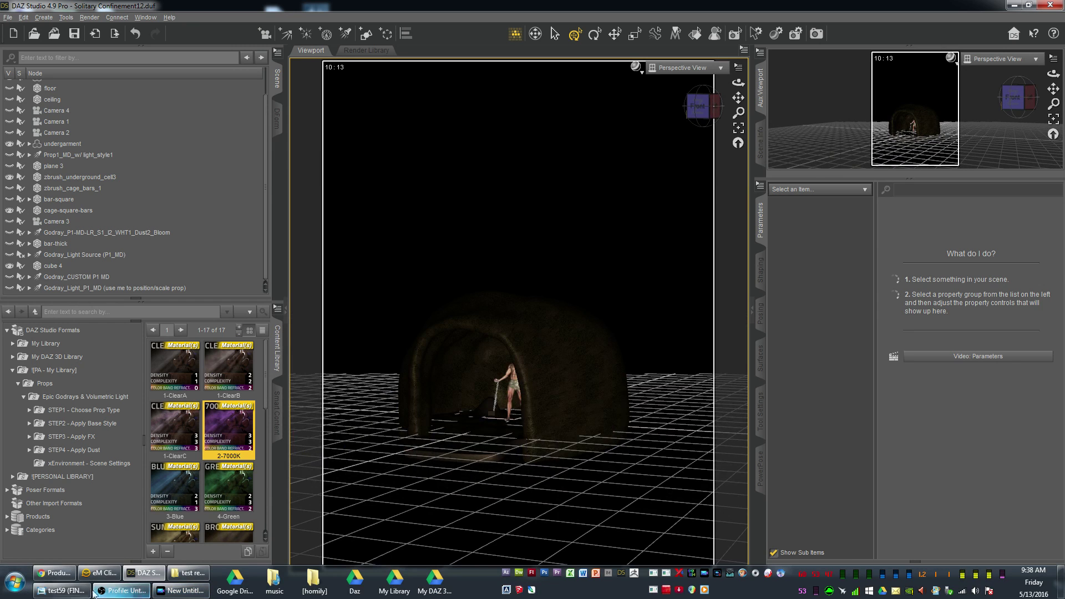
{"action": "left_click", "coordinate": [62, 591]}
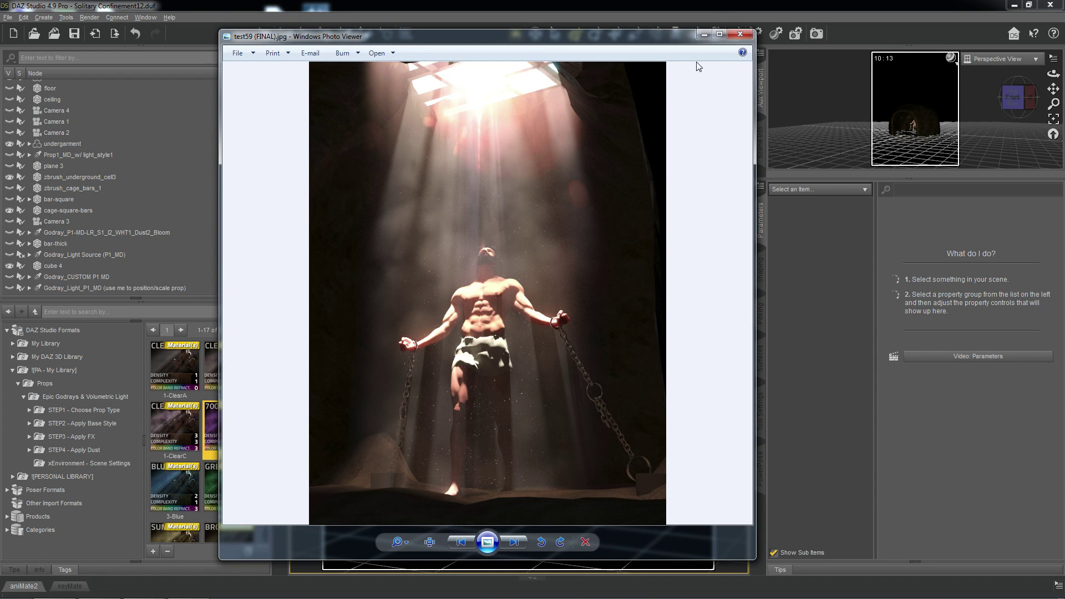
Minimize the reference image, orbit to face the figure, and set DrawStyle to NVIDIA Iray
{"action": "left_click", "coordinate": [704, 35]}
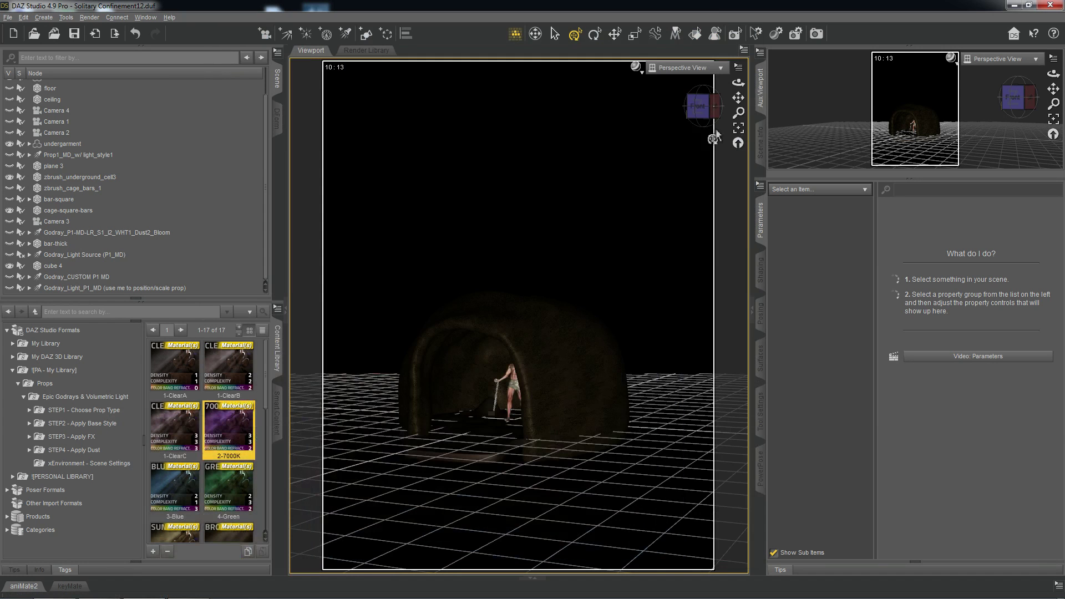
{"action": "left_click_drag", "start_coordinate": [702, 129], "coordinate": [686, 127]}
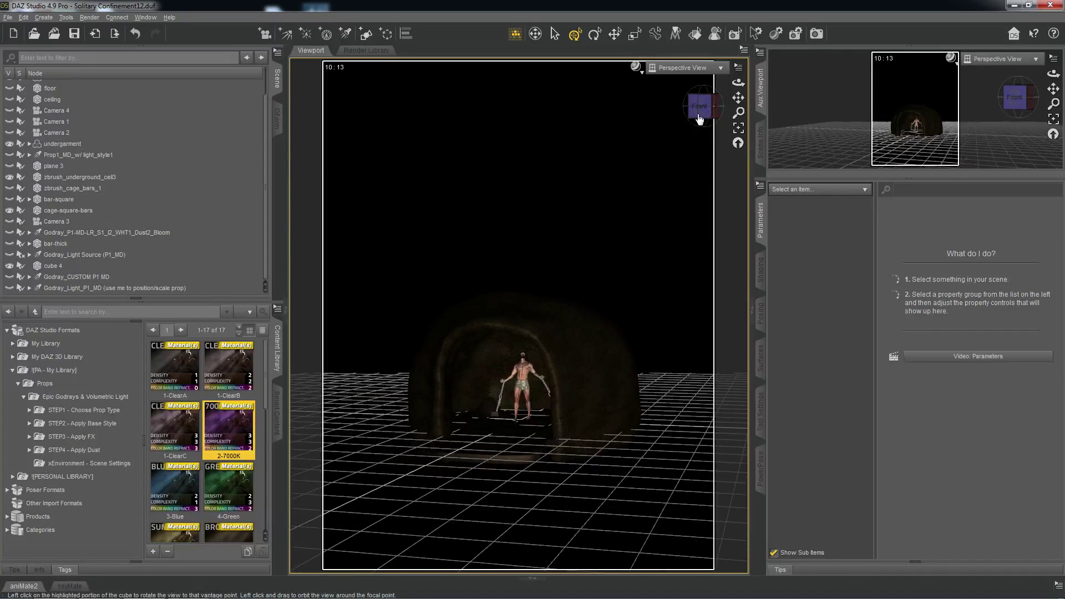
{"action": "left_click", "coordinate": [637, 69]}
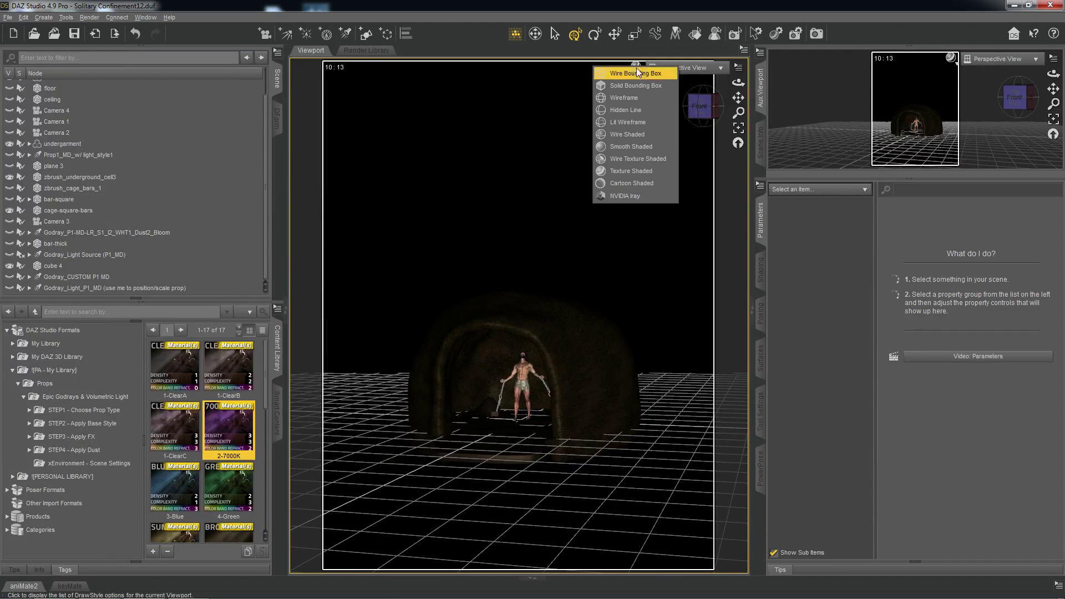
{"action": "left_click", "coordinate": [642, 198]}
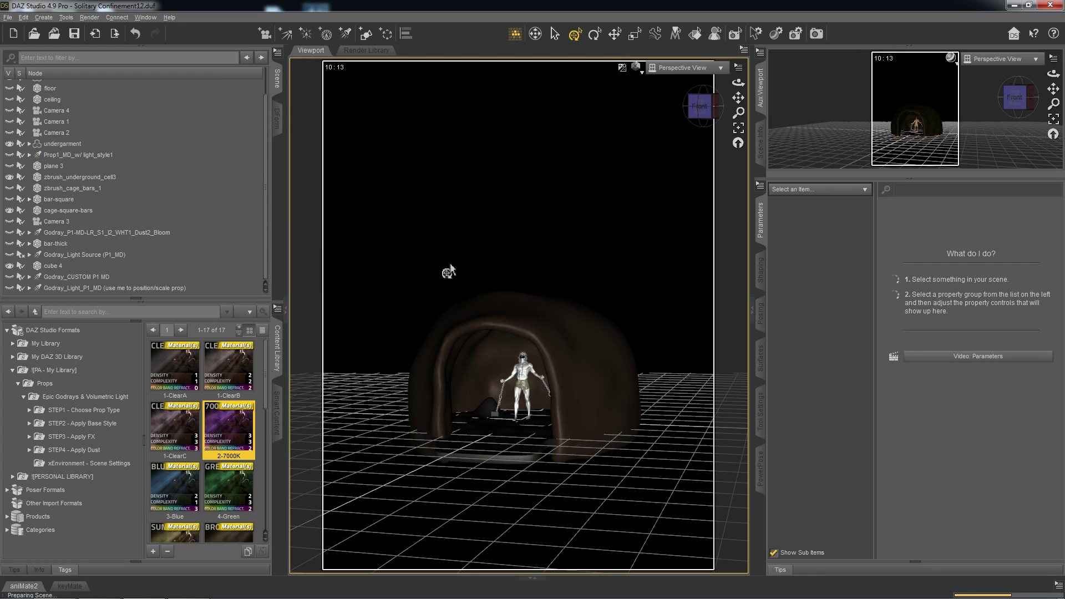
{"action": "left_click", "coordinate": [89, 18]}
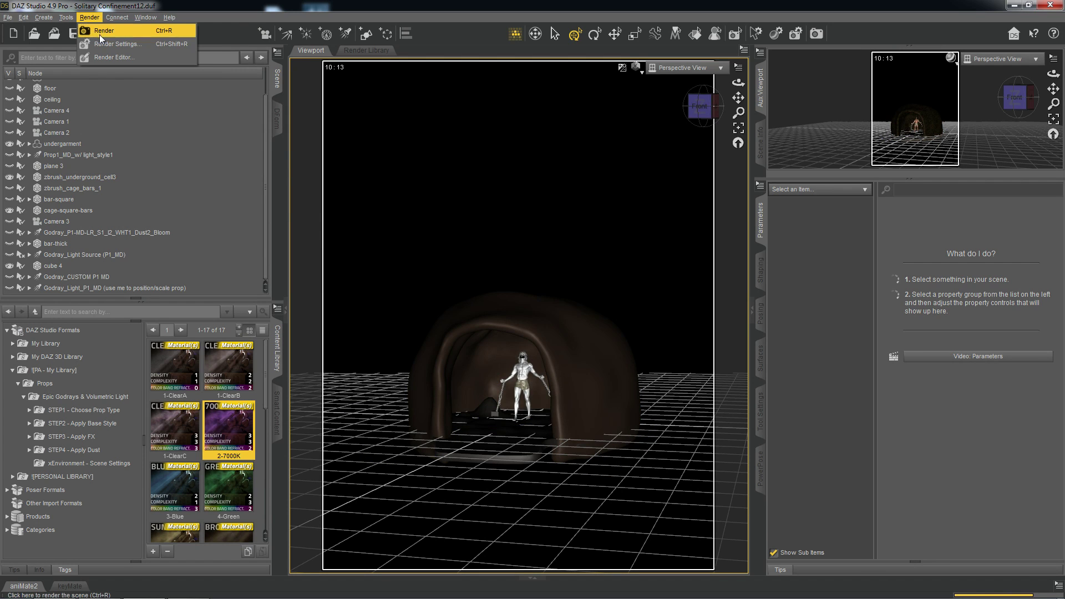
{"action": "left_click", "coordinate": [106, 26]}
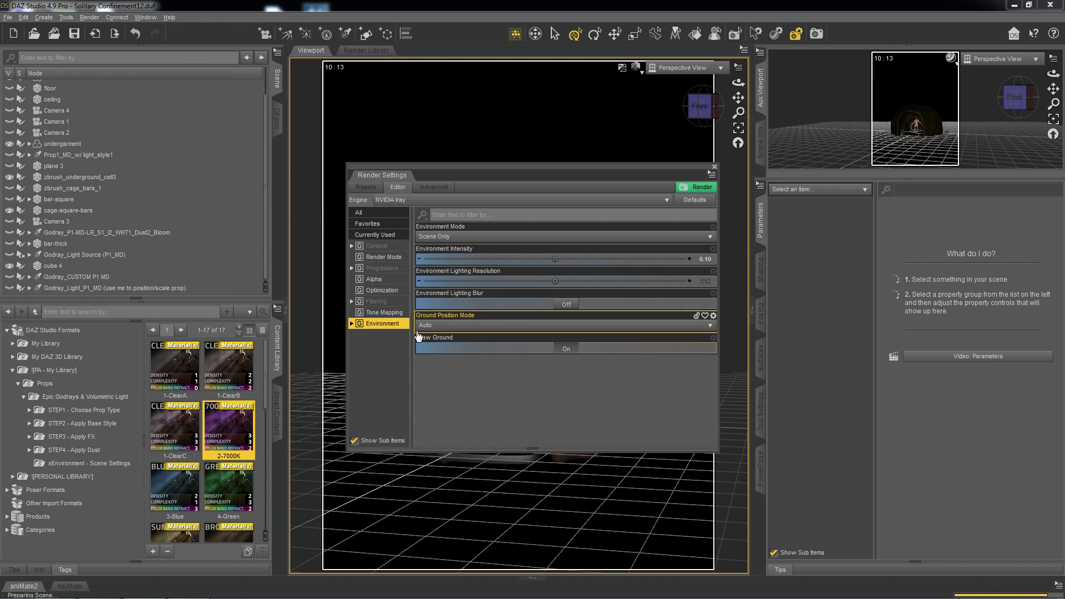
{"action": "left_click", "coordinate": [452, 239]}
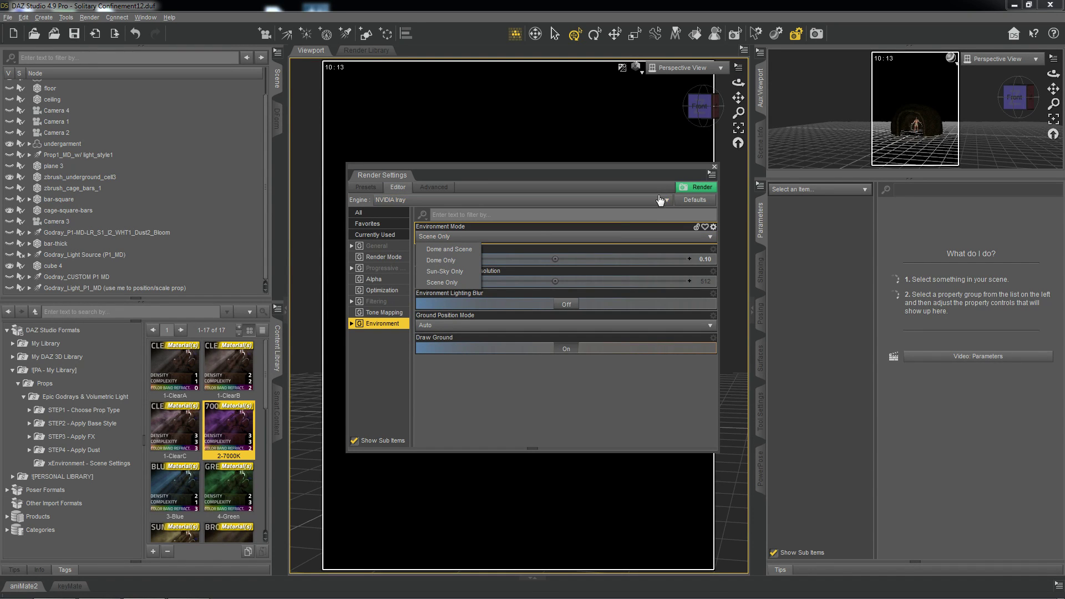
{"action": "left_click", "coordinate": [714, 167]}
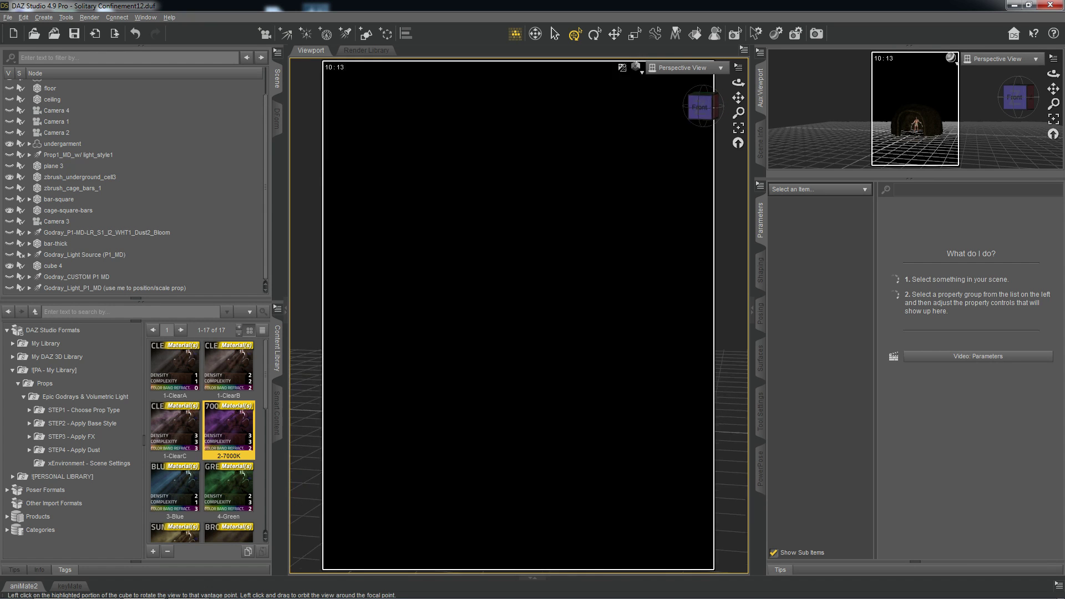
Set the viewport DrawStyle back to Texture Shaded, re-angle the view, and open Props
{"action": "left_click_drag", "start_coordinate": [701, 107], "coordinate": [696, 107]}
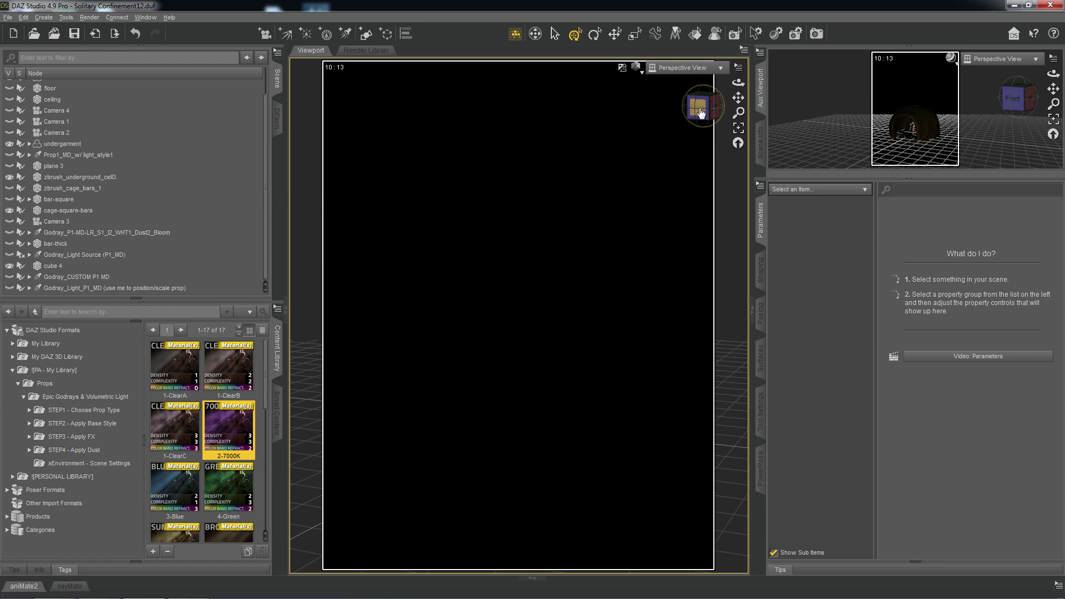
{"action": "left_click", "coordinate": [637, 68]}
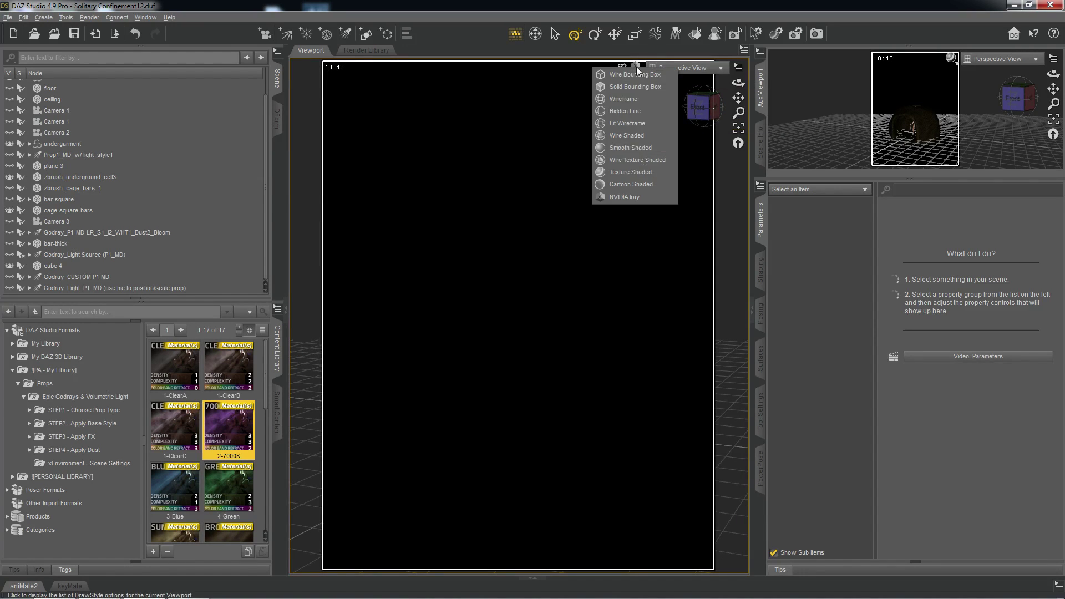
{"action": "left_click", "coordinate": [651, 172]}
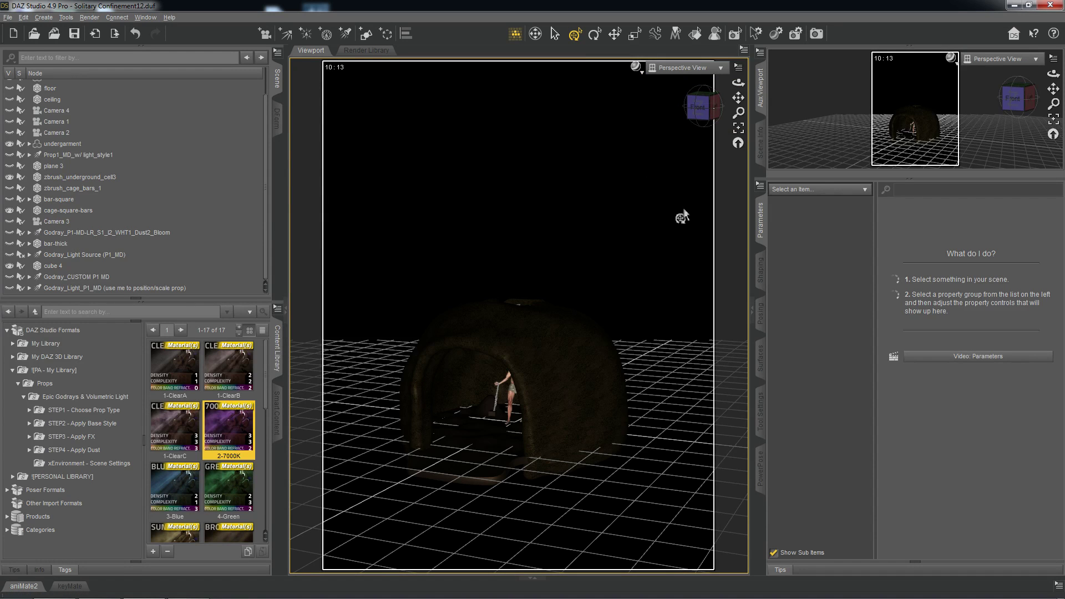
{"action": "left_click", "coordinate": [701, 108]}
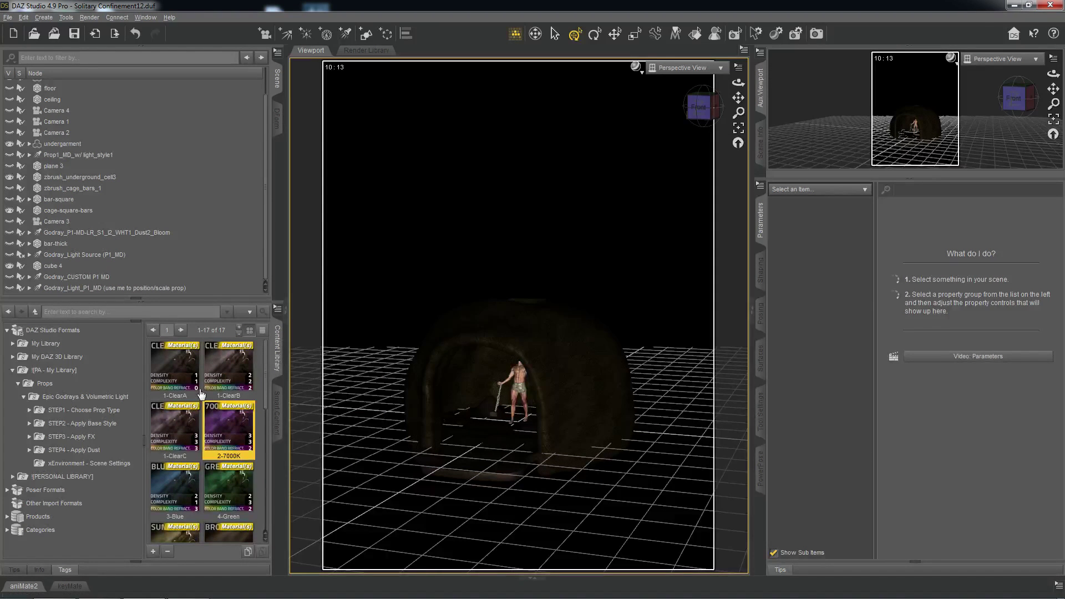
{"action": "left_click", "coordinate": [50, 385]}
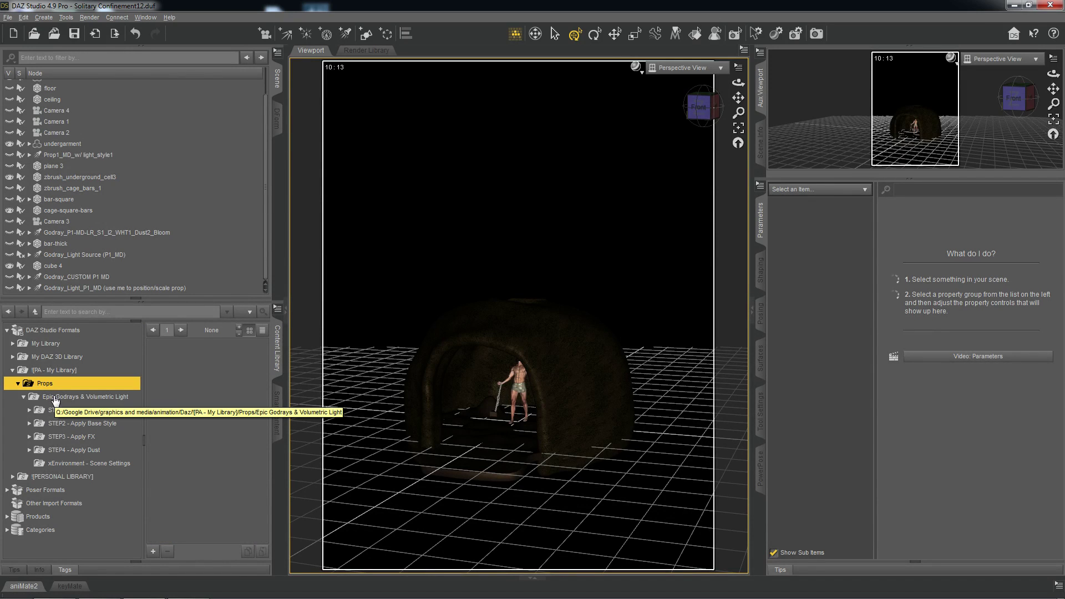
Browse Props > Epic Godrays & Volumetric Light > STEP1 - Choose Prop Type > directional medium
{"action": "left_click", "coordinate": [55, 398]}
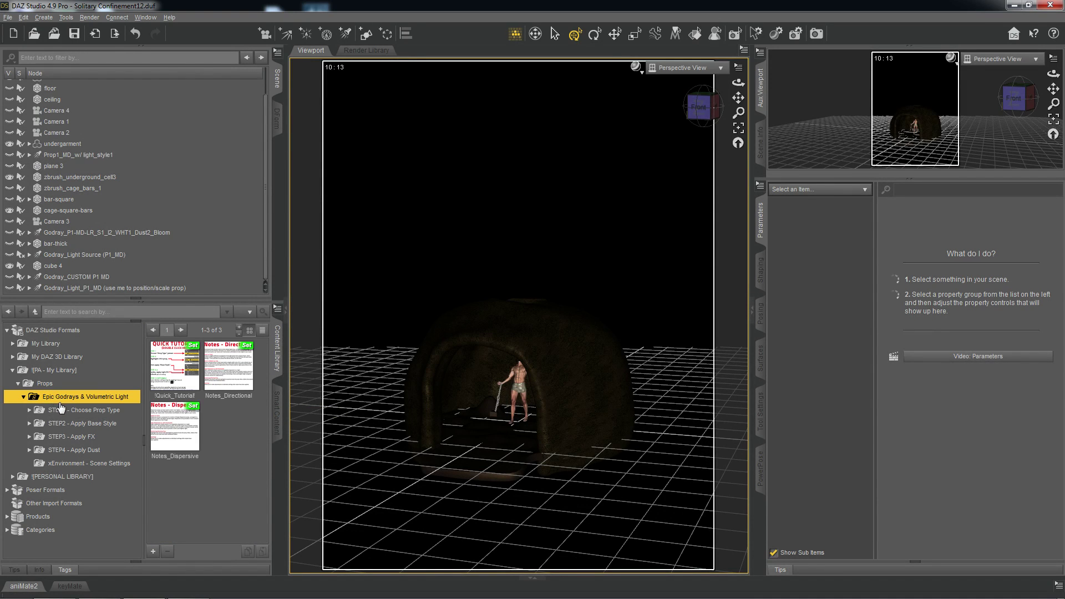
{"action": "left_click", "coordinate": [56, 411]}
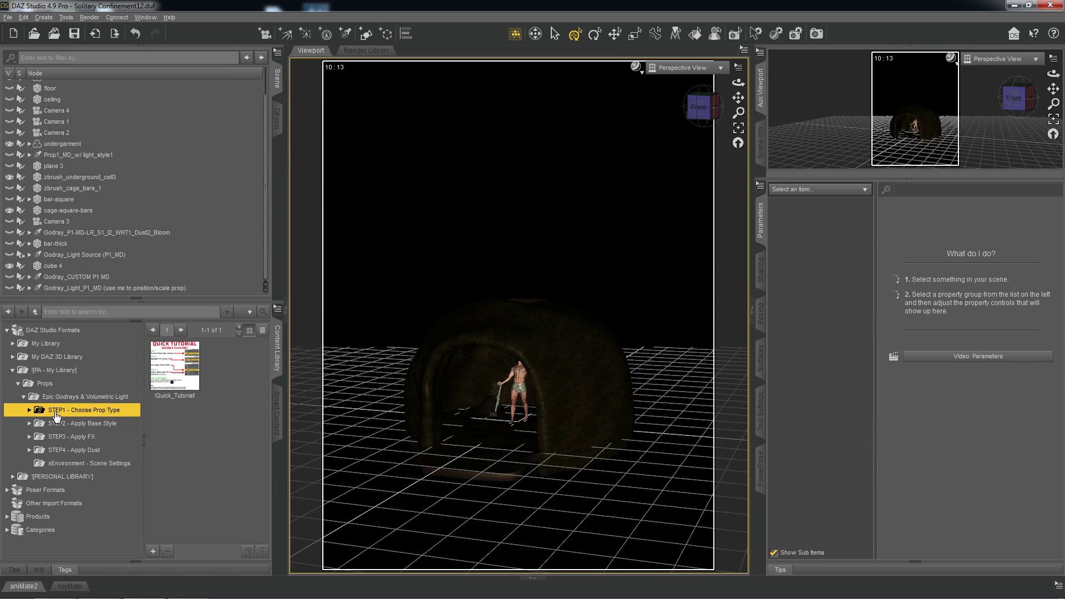
{"action": "left_click", "coordinate": [30, 411]}
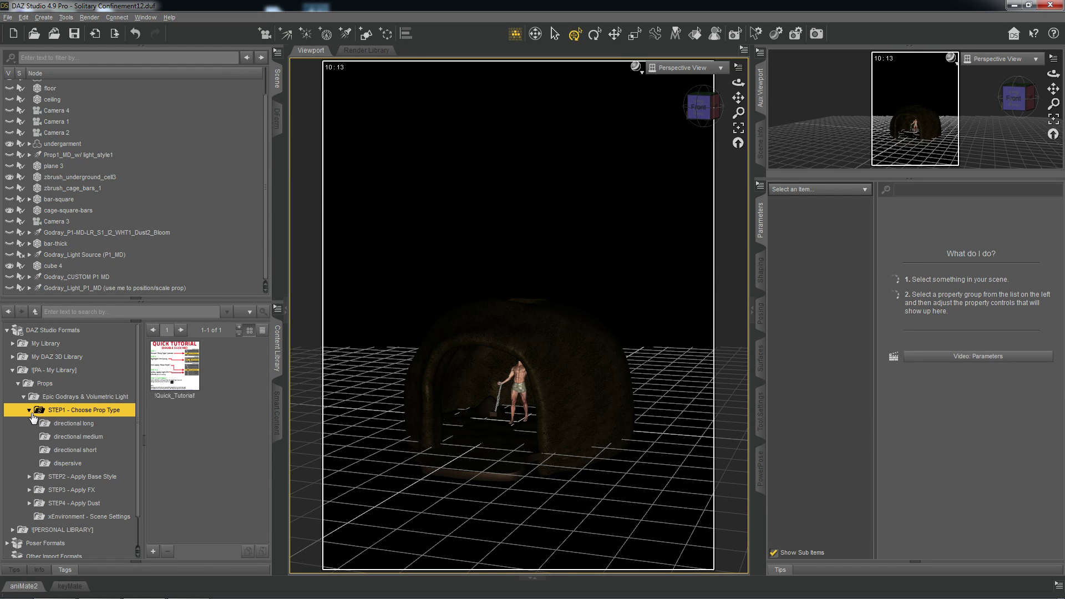
{"action": "left_click", "coordinate": [79, 438]}
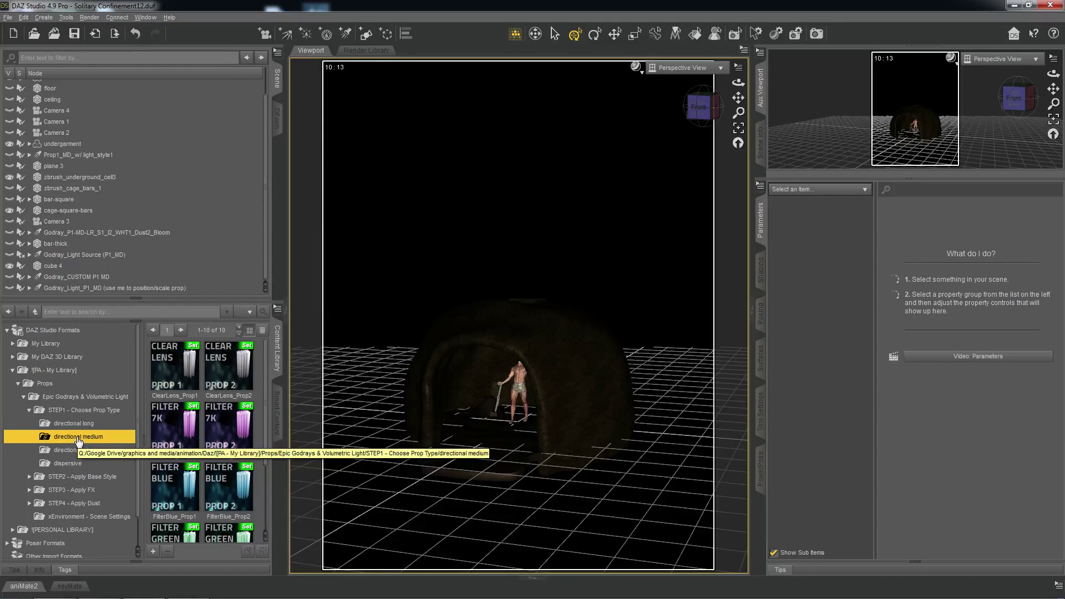
{"action": "mouse_move", "coordinate": [167, 380]}
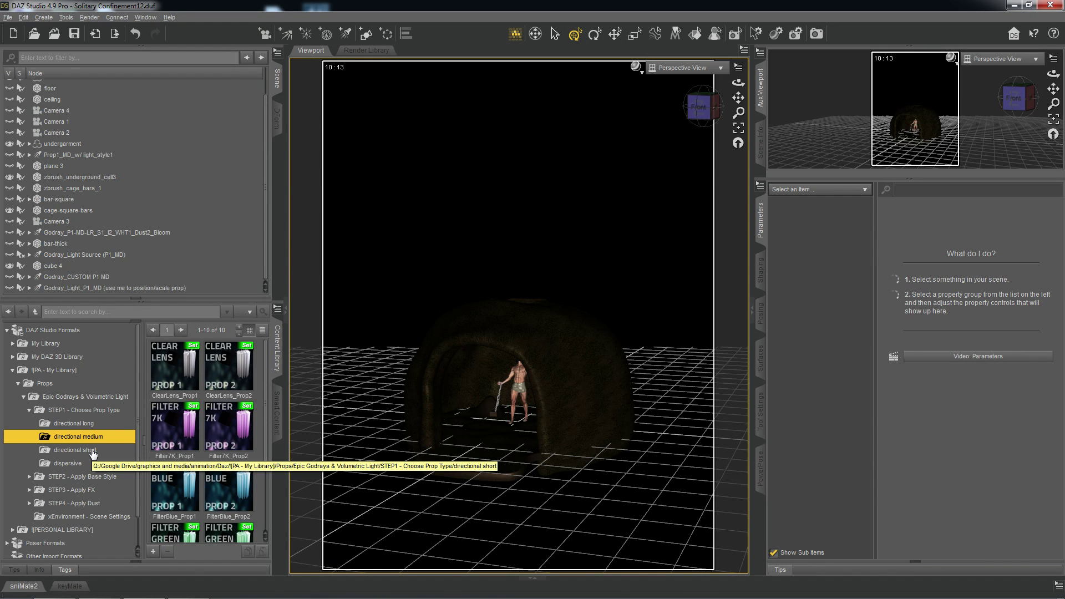
Load the ClearLens_Prop1 godray beam into the cell scene and select the new light
{"action": "double_click", "coordinate": [174, 370]}
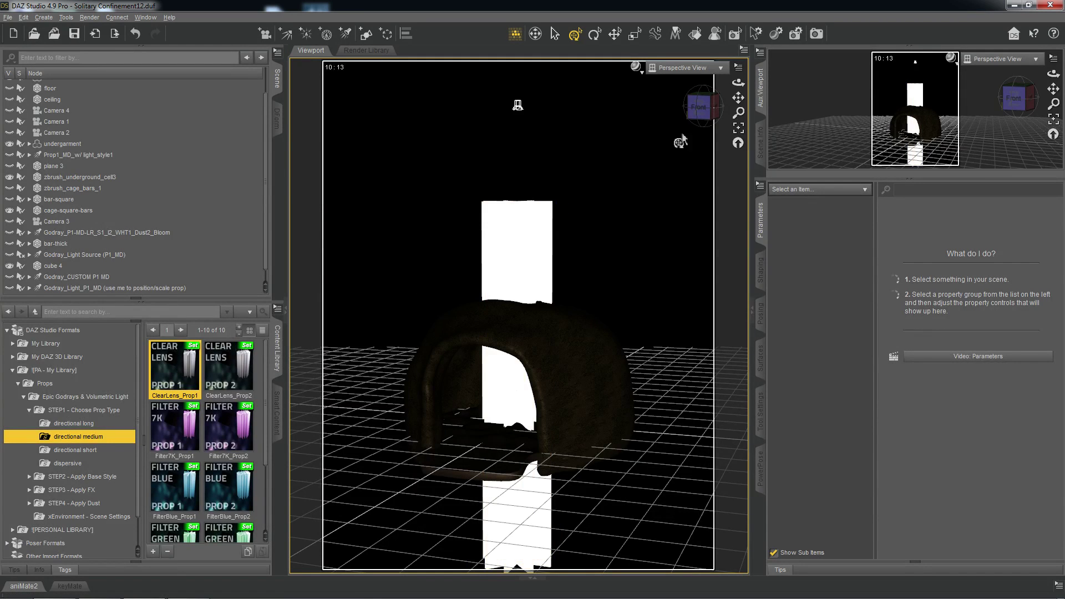
{"action": "left_click_drag", "start_coordinate": [739, 82], "coordinate": [405, 328]}
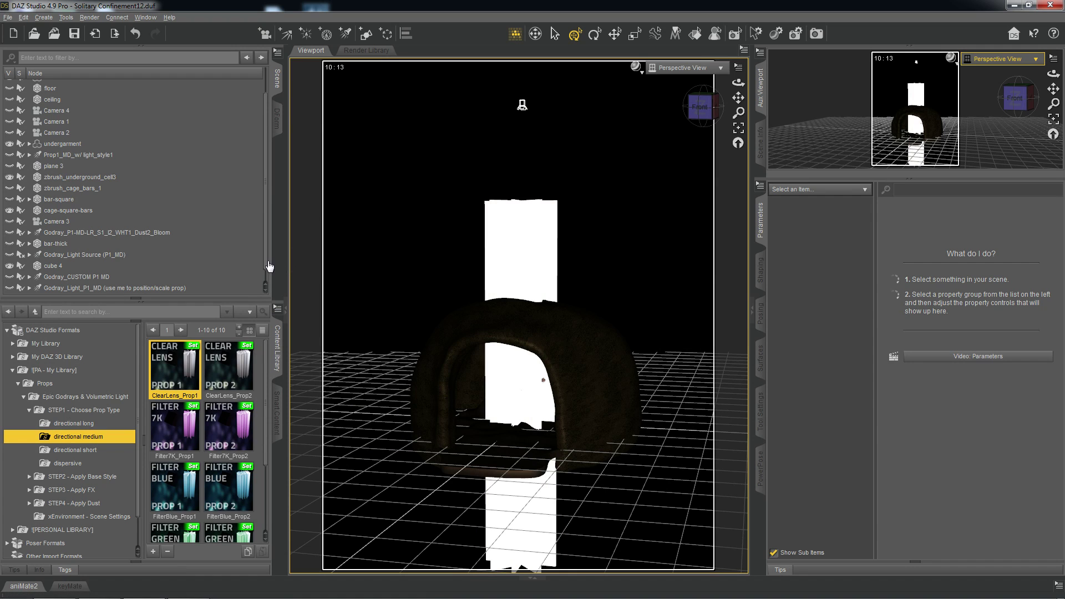
{"action": "scroll", "coordinate": [269, 267], "scroll_direction": "down", "scroll_amount": 1}
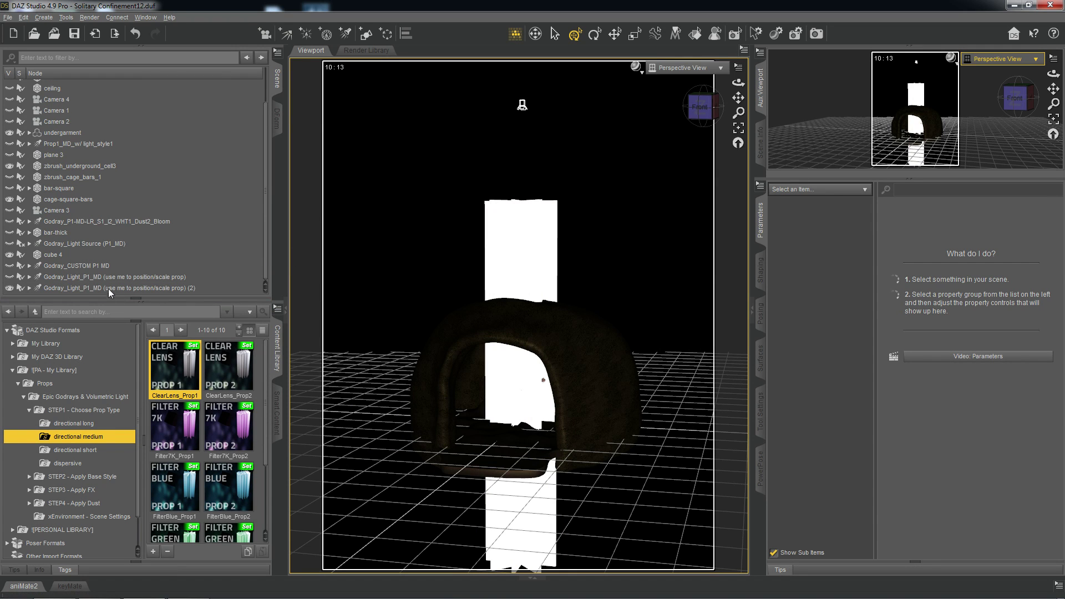
{"action": "left_click", "coordinate": [108, 287]}
Test moving the godray light lower and shrinking it to 60%, then undo to full scale
{"action": "scroll", "coordinate": [28, 288], "scroll_direction": "down", "scroll_amount": 1}
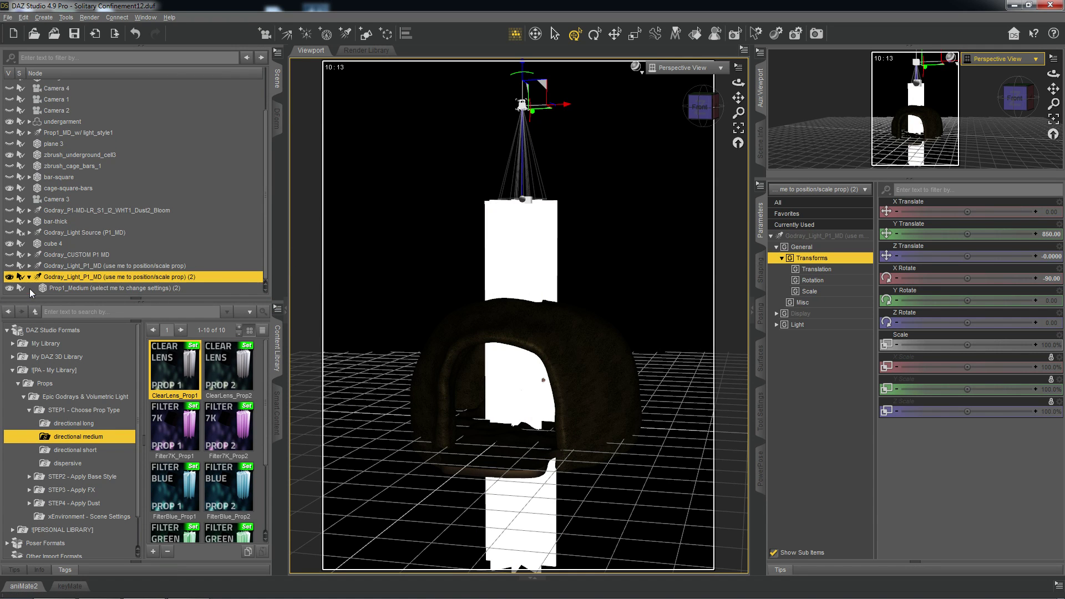
{"action": "left_click", "coordinate": [78, 287]}
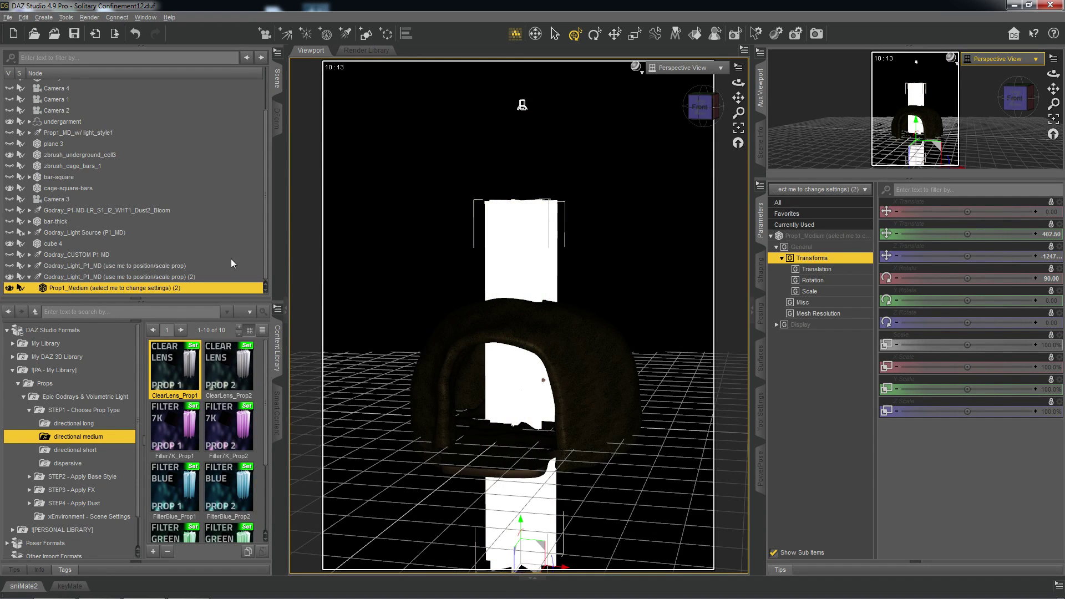
{"action": "left_click", "coordinate": [115, 281]}
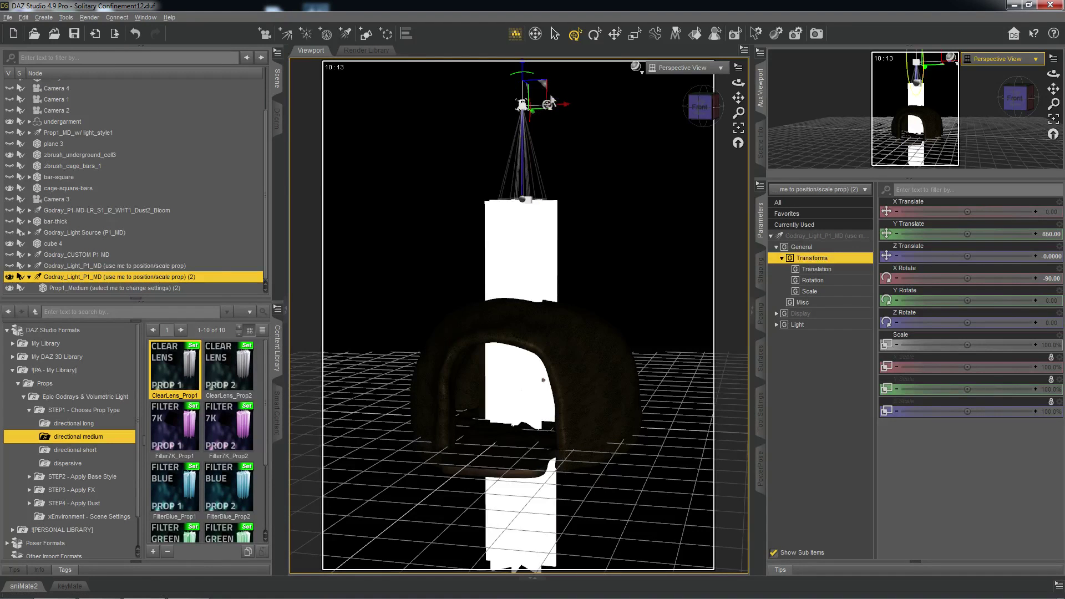
{"action": "left_click_drag", "start_coordinate": [559, 97], "coordinate": [534, 144]}
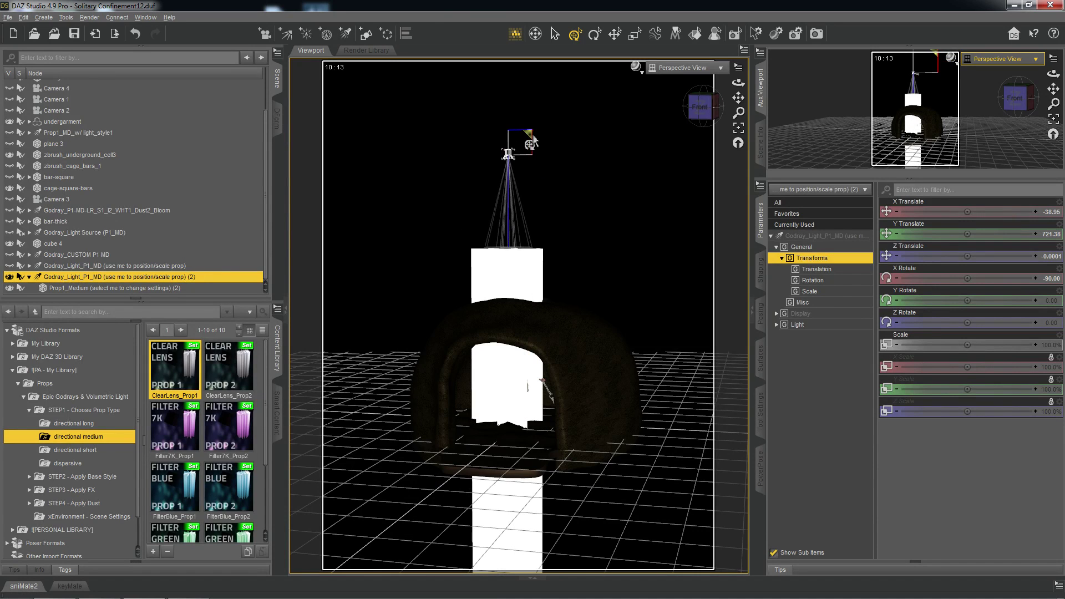
{"action": "mouse_move", "coordinate": [967, 346]}
{"action": "left_mouse_down"}
{"action": "mouse_move", "coordinate": [936, 346]}
{"action": "mouse_move", "coordinate": [963, 347]}
{"action": "left_mouse_up"}
{"action": "mouse_move", "coordinate": [965, 345]}
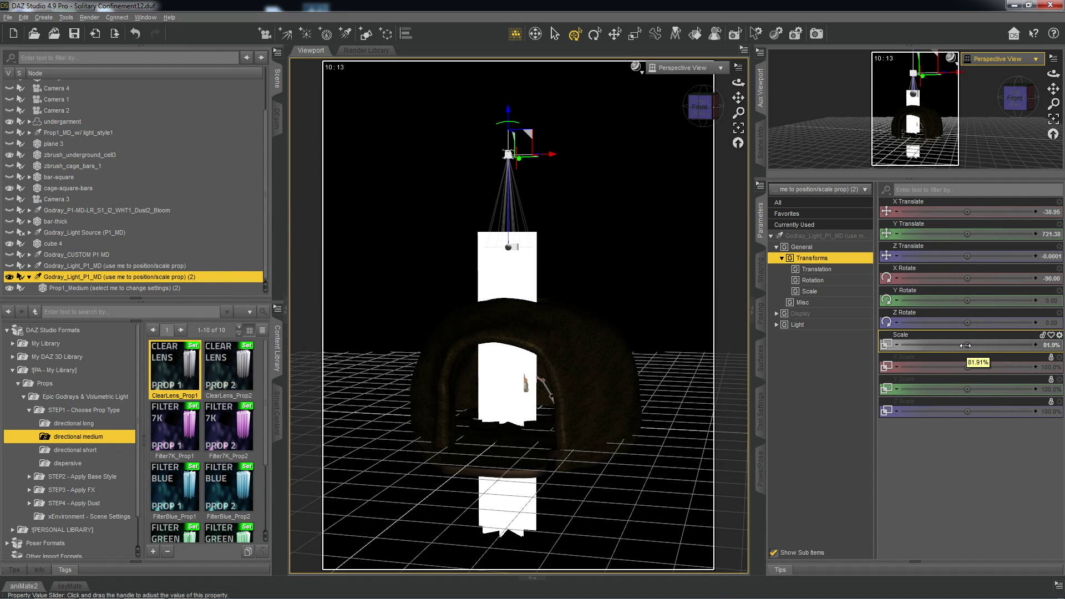
{"action": "key", "text": "ctrl+z"}
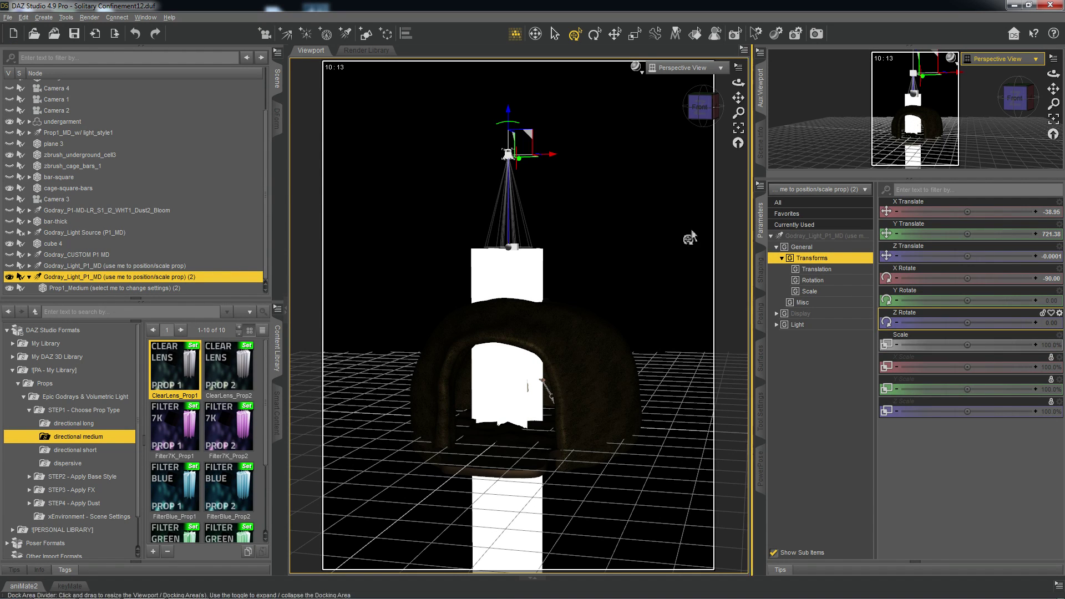
Try moving the light sideways and higher, then undo back to X 0, Y 850
{"action": "left_click_drag", "start_coordinate": [530, 142], "coordinate": [547, 119]}
{"action": "left_click_drag", "start_coordinate": [700, 107], "coordinate": [698, 136]}
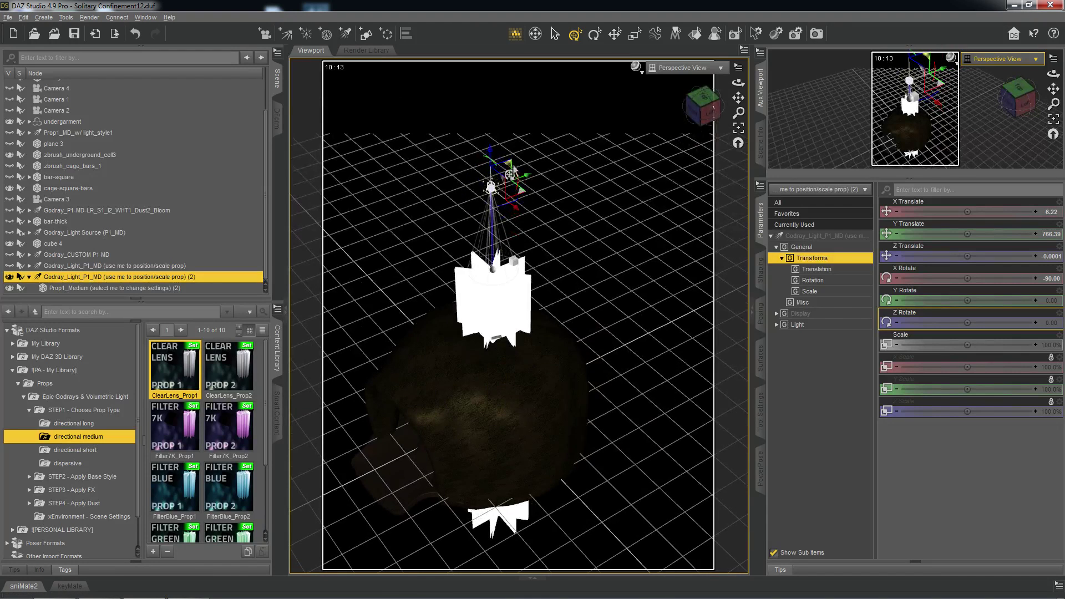
{"action": "left_click_drag", "start_coordinate": [512, 172], "coordinate": [510, 135]}
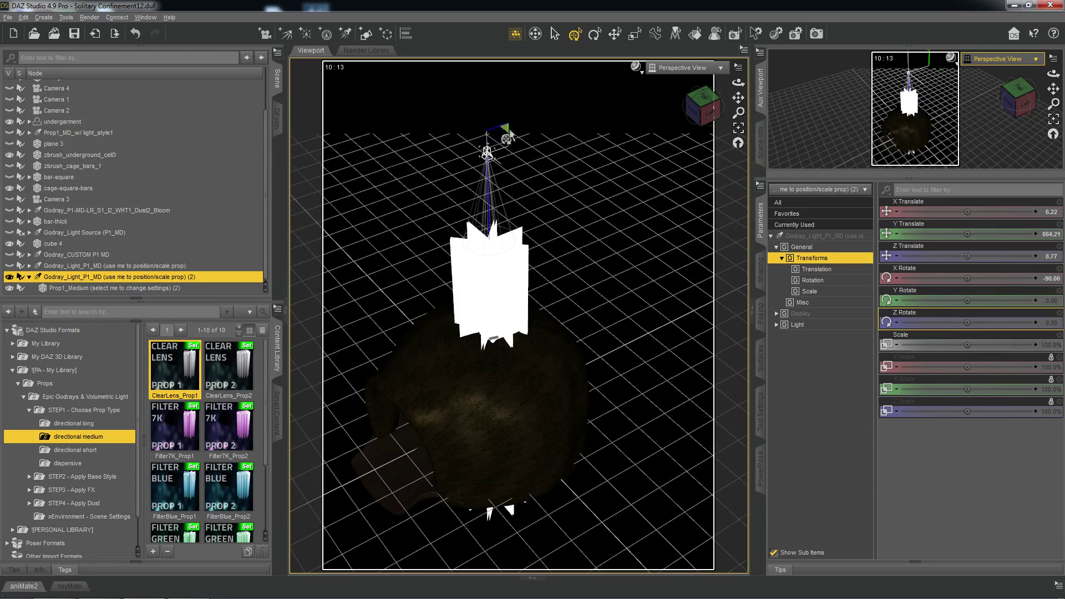
{"action": "key", "text": "ctrl+z"}
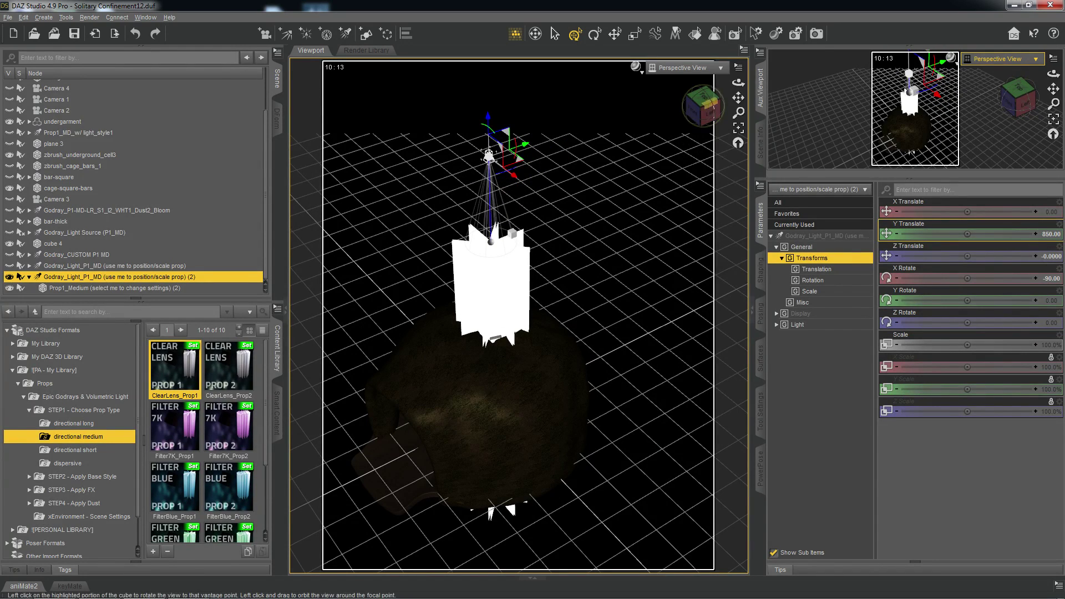
{"action": "left_click", "coordinate": [701, 108]}
{"action": "left_click_drag", "start_coordinate": [701, 107], "coordinate": [704, 133]}
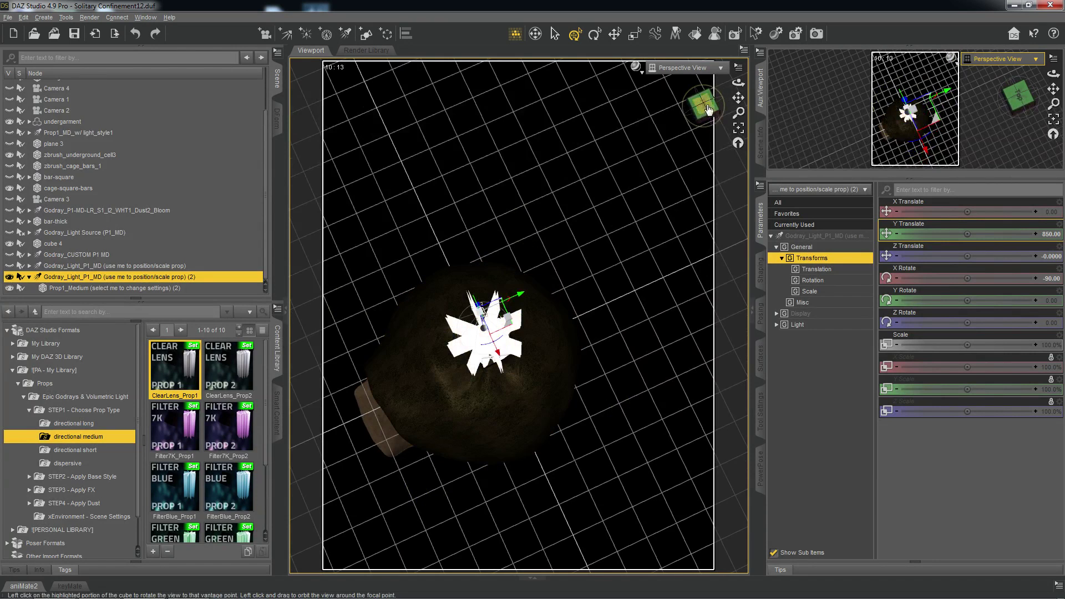
Drag the godray light down until Y Translate reads 782, checking from top and front
{"action": "left_click", "coordinate": [709, 108]}
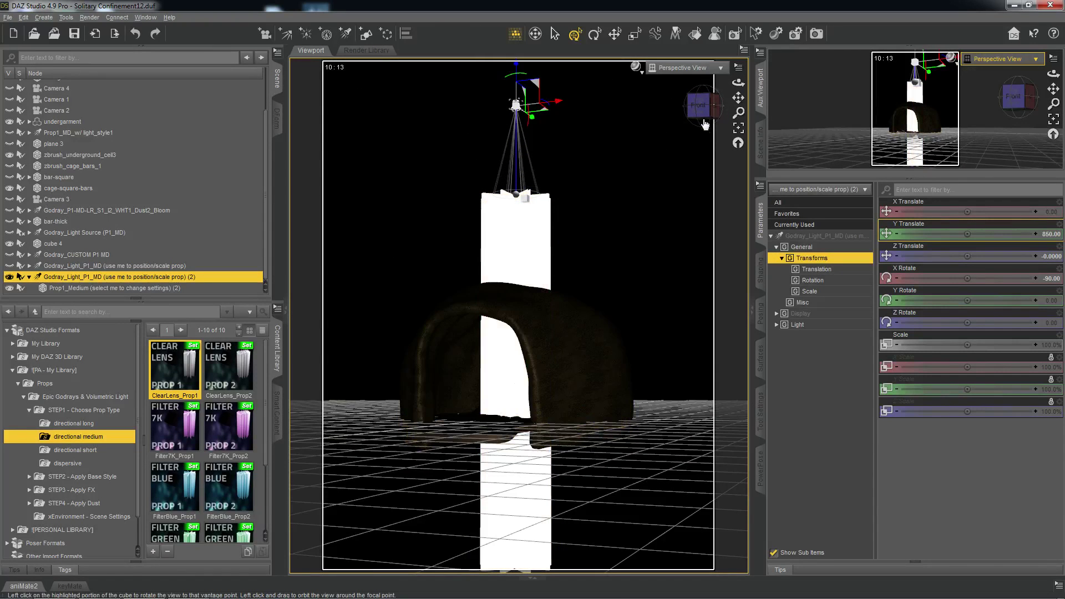
{"action": "left_click_drag", "start_coordinate": [704, 123], "coordinate": [706, 149]}
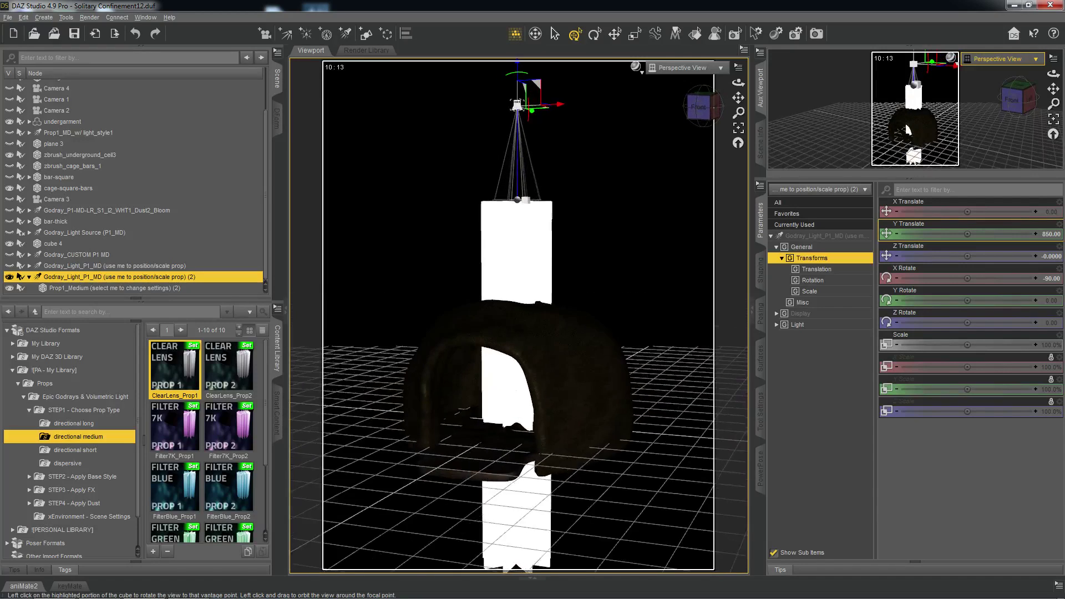
{"action": "left_click", "coordinate": [699, 107]}
{"action": "left_click_drag", "start_coordinate": [702, 107], "coordinate": [697, 126]}
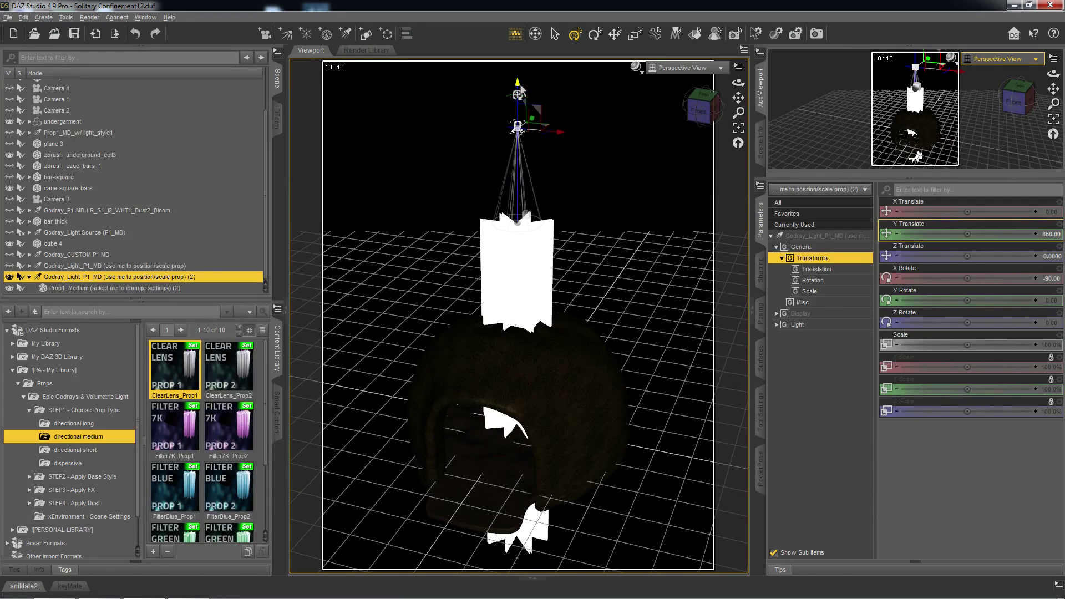
{"action": "left_click_drag", "start_coordinate": [522, 89], "coordinate": [544, 205]}
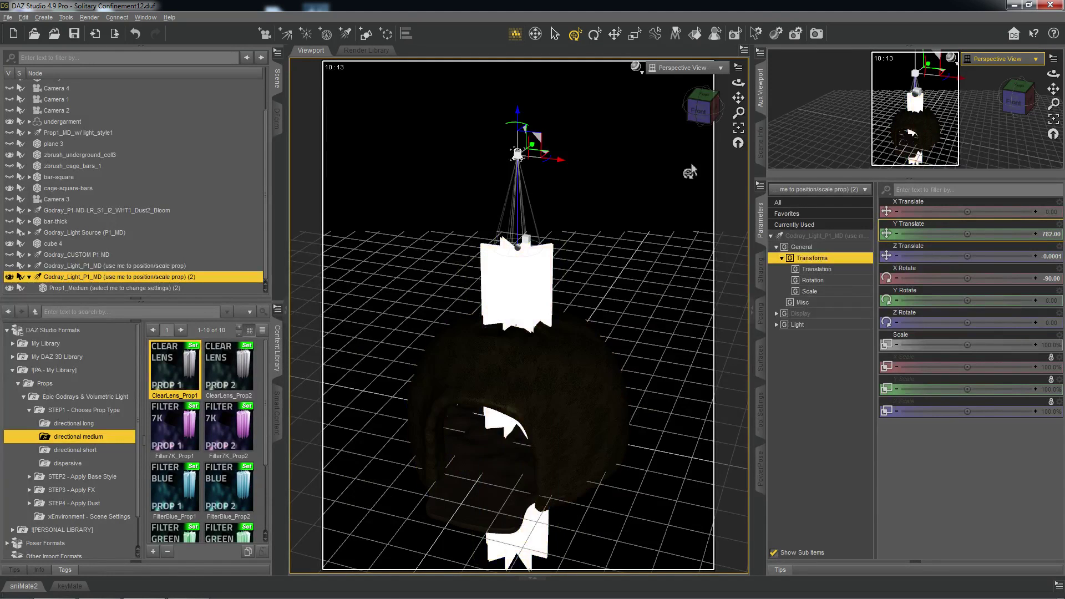
{"action": "left_click", "coordinate": [704, 93]}
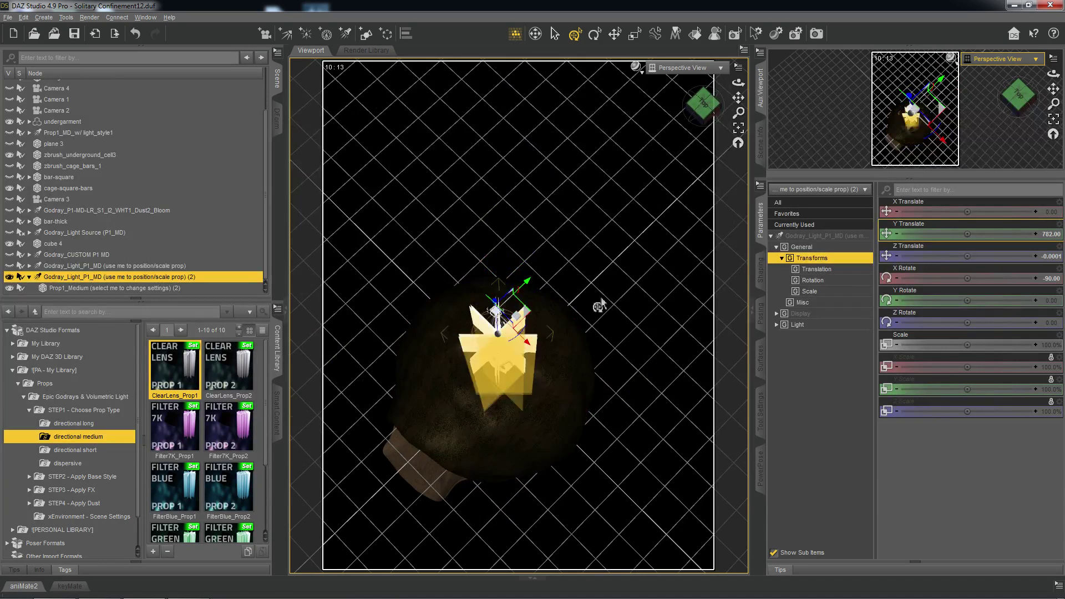
{"action": "left_click", "coordinate": [705, 117]}
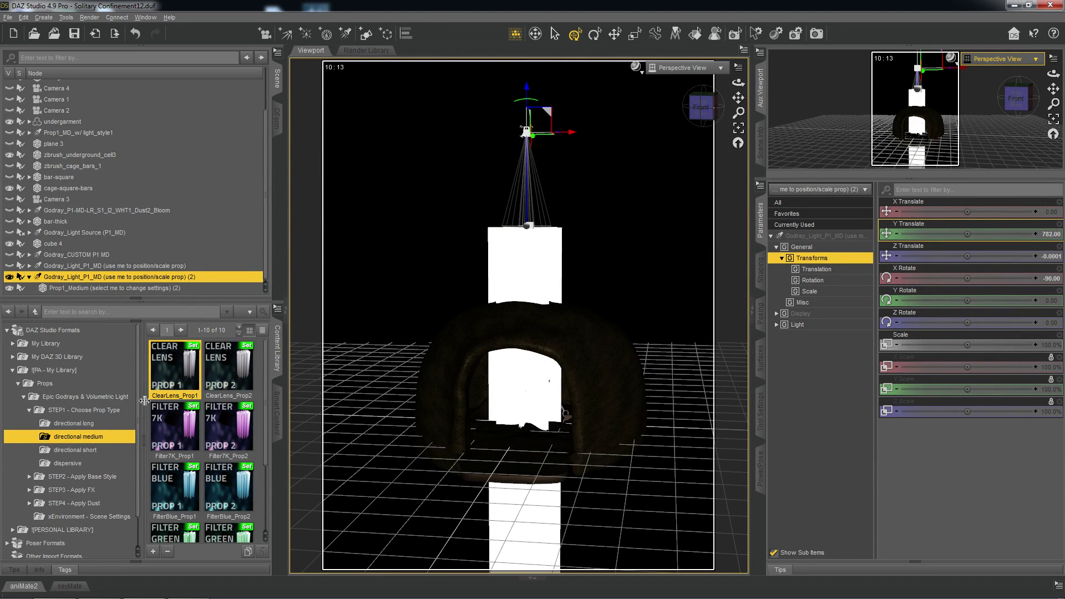
Open STEP2 - Apply Base Style > for medium only > light-responsive presets
{"action": "left_click", "coordinate": [29, 410]}
{"action": "left_click_drag", "start_coordinate": [167, 387], "coordinate": [34, 432]}
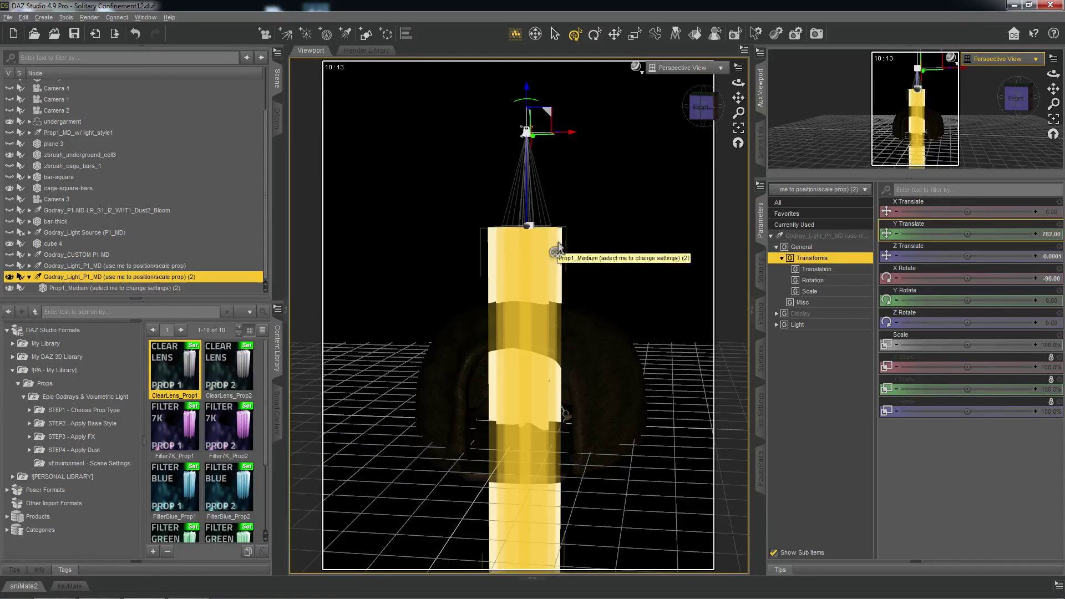
{"action": "left_click", "coordinate": [30, 424]}
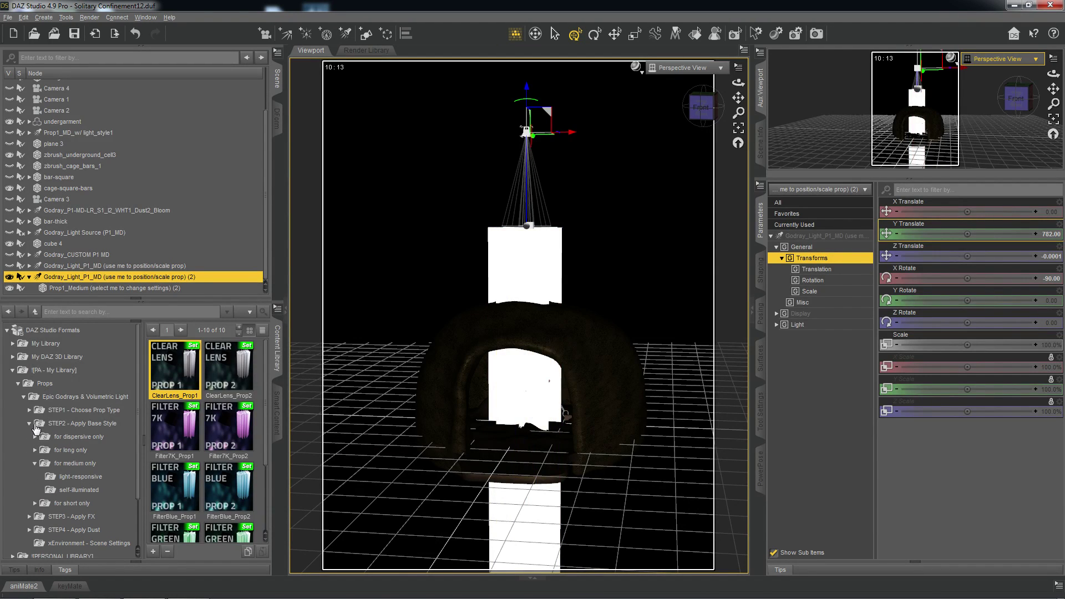
{"action": "left_click", "coordinate": [35, 464]}
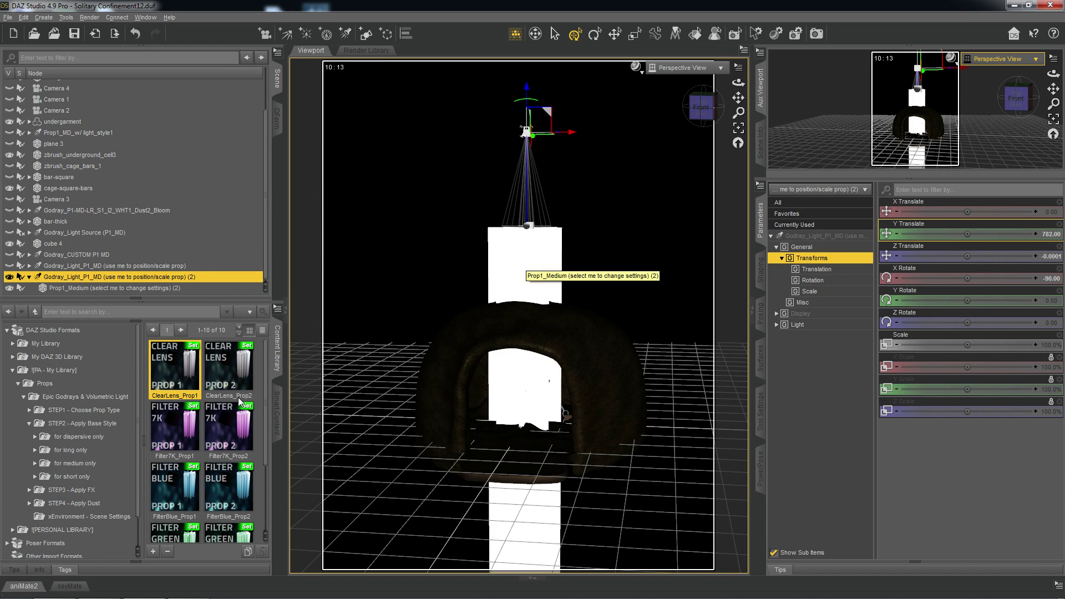
{"action": "left_click", "coordinate": [77, 468]}
{"action": "left_click", "coordinate": [34, 464]}
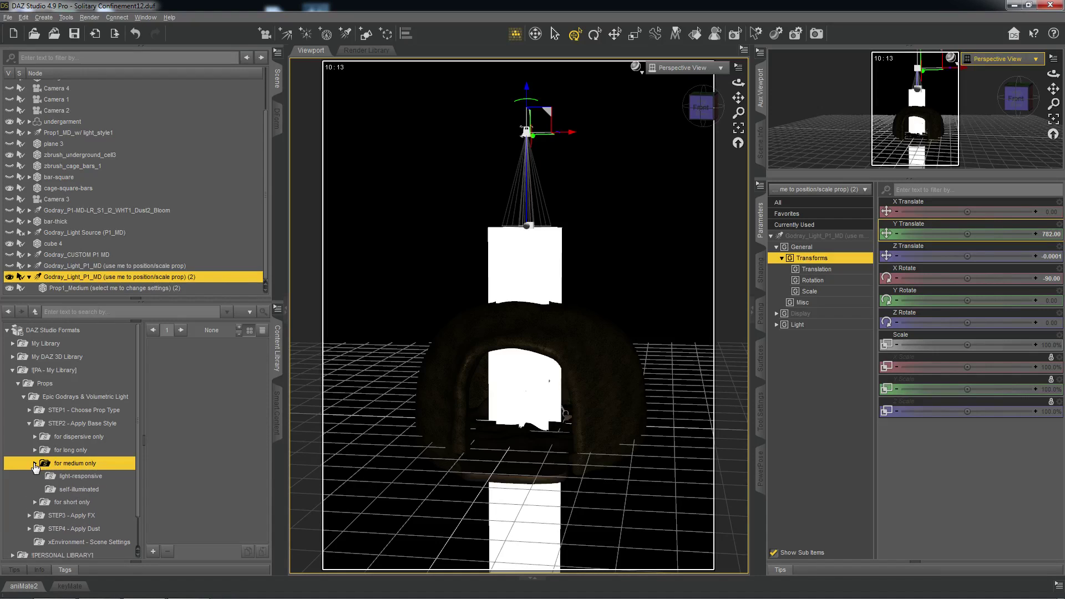
{"action": "left_click", "coordinate": [86, 477]}
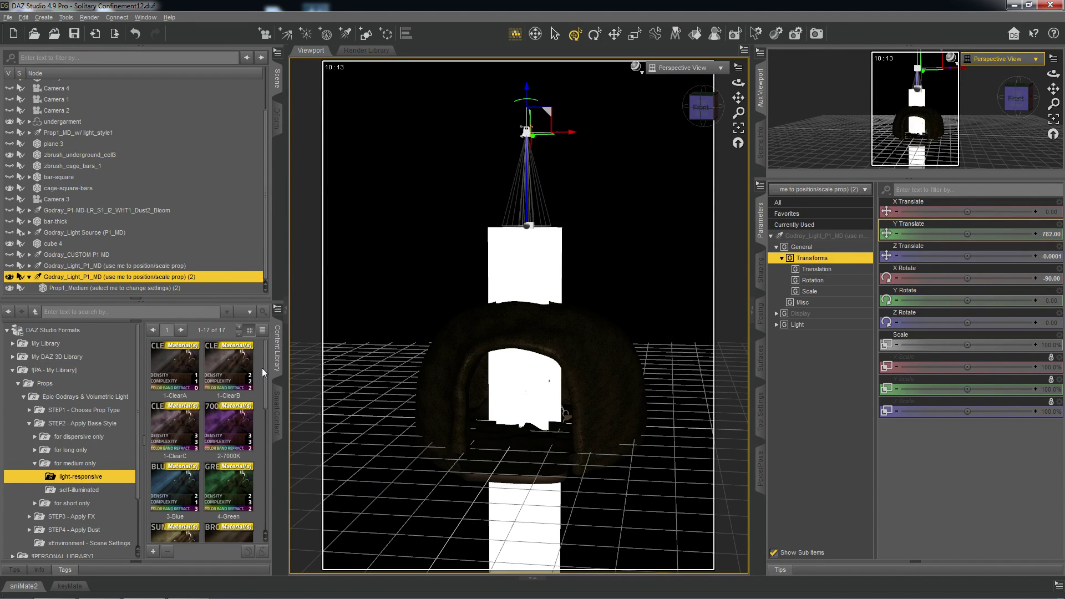
{"action": "mouse_move", "coordinate": [264, 374]}
{"action": "left_mouse_down"}
{"action": "mouse_move", "coordinate": [261, 433]}
{"action": "mouse_move", "coordinate": [265, 366]}
{"action": "left_mouse_up"}
Compare the self-illuminated presets, then return to light-responsive and pick 1-ClearB
{"action": "left_click", "coordinate": [84, 490]}
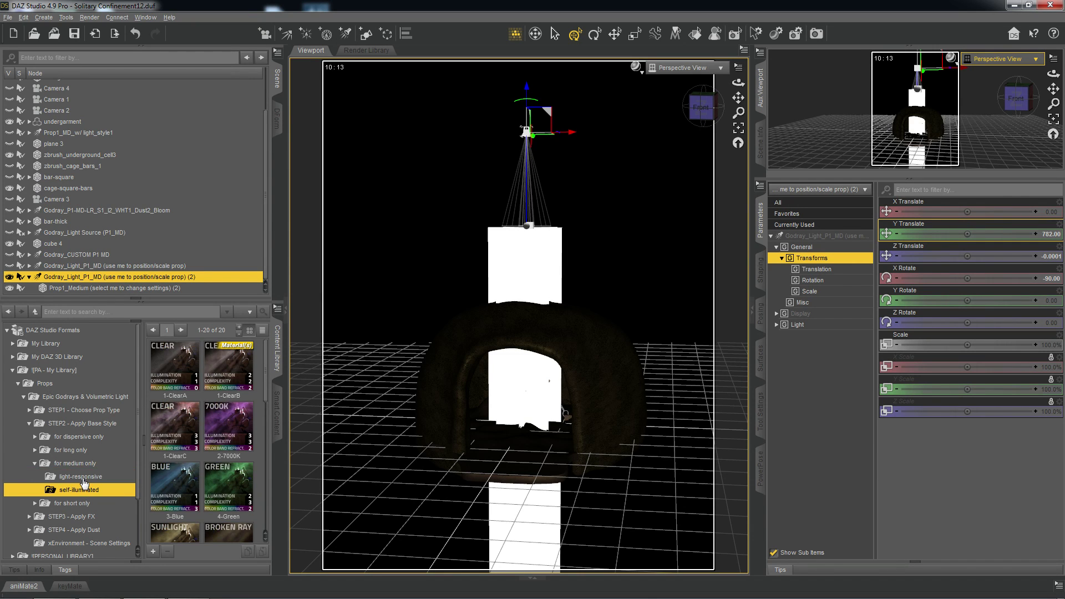
{"action": "left_click", "coordinate": [84, 478]}
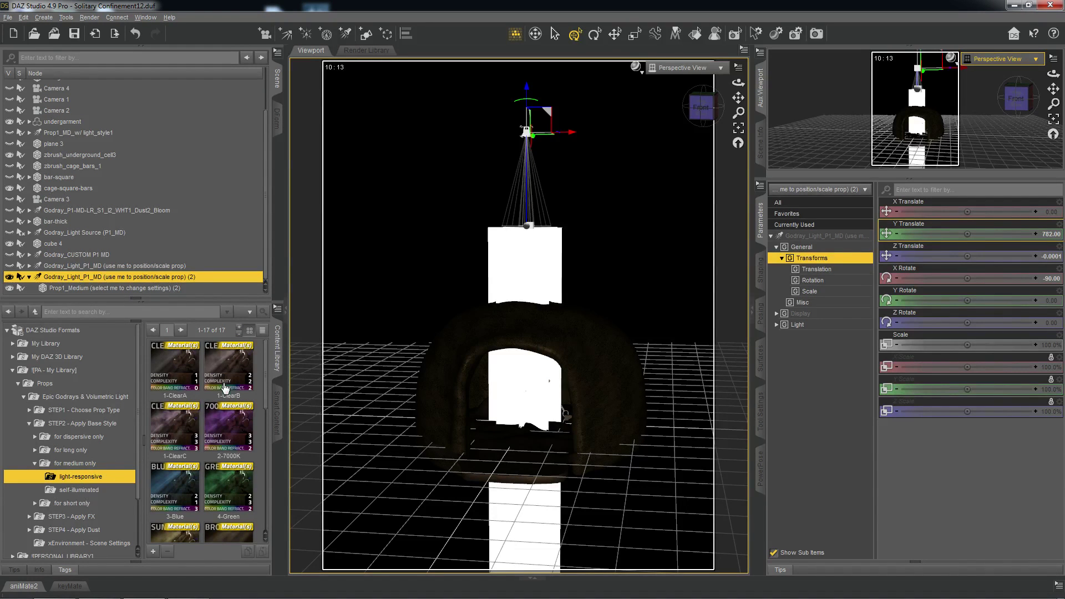
{"action": "mouse_move", "coordinate": [227, 376]}
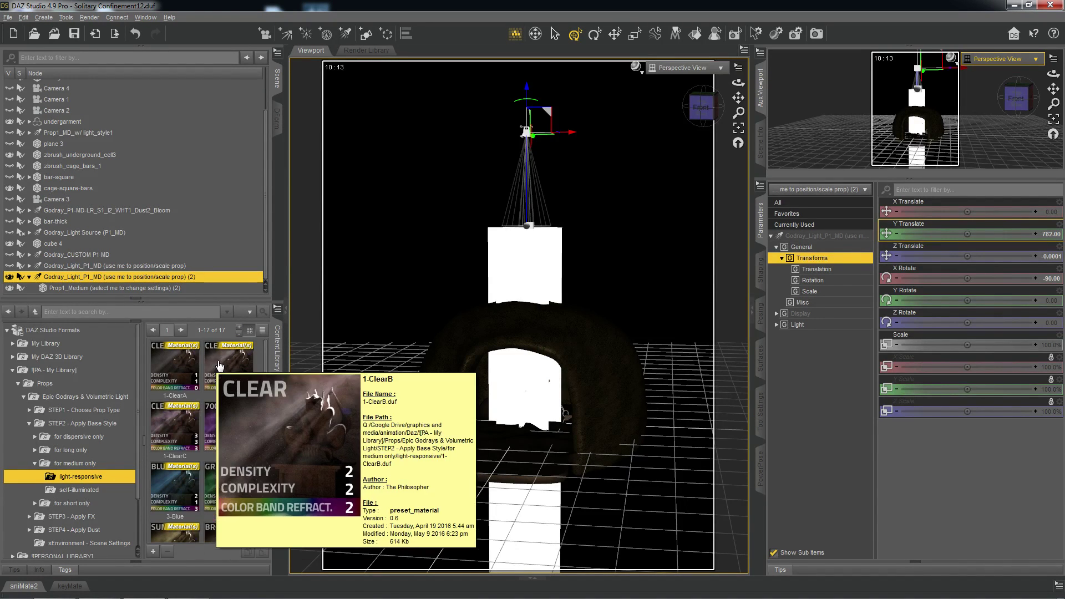
{"action": "mouse_move", "coordinate": [189, 418]}
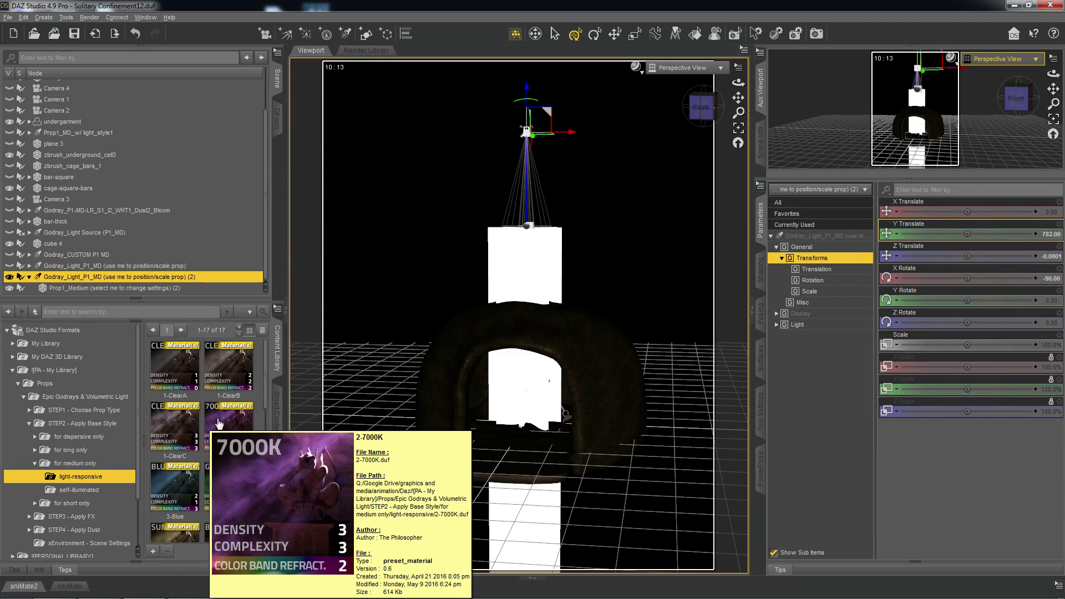
{"action": "mouse_move", "coordinate": [181, 486]}
{"action": "mouse_move", "coordinate": [222, 486]}
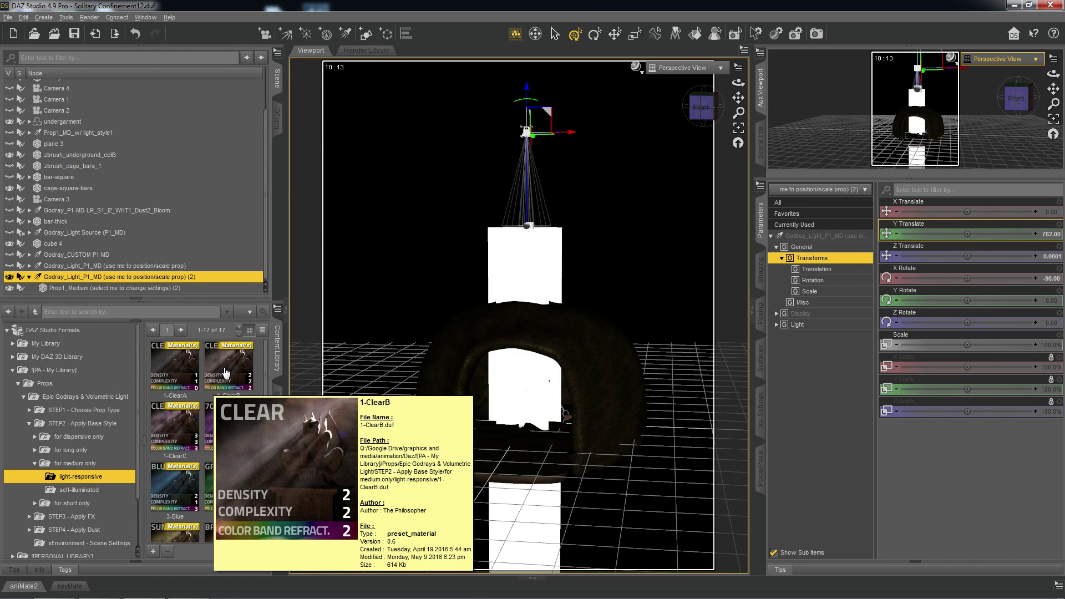
{"action": "left_click", "coordinate": [226, 371]}
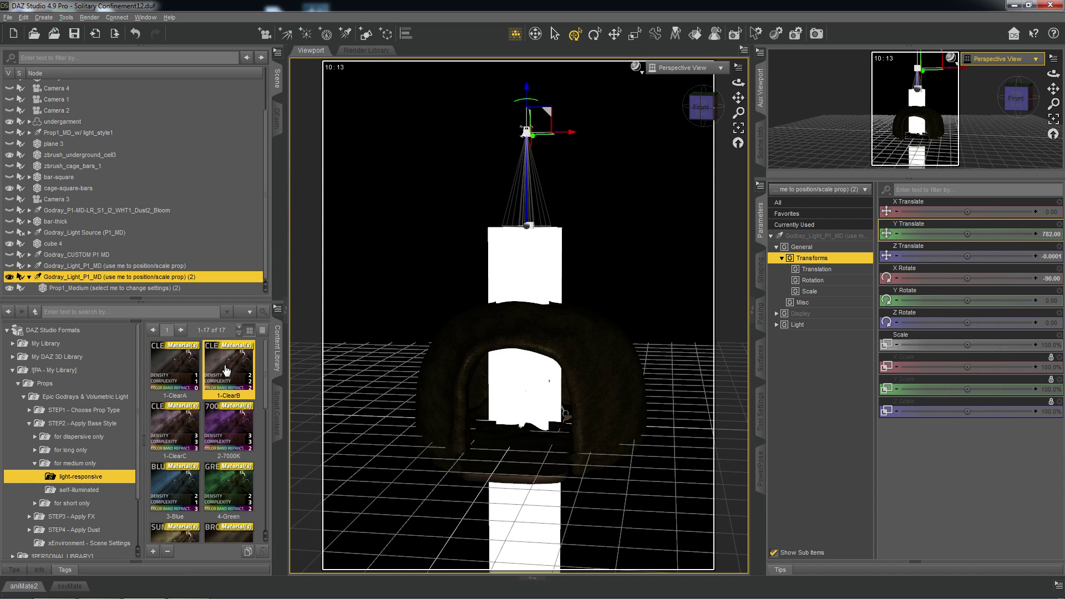
{"action": "mouse_move", "coordinate": [226, 370]}
Apply the 1-ClearB base style to Prop1_Medium and orbit to check the white beam
{"action": "left_click", "coordinate": [97, 288]}
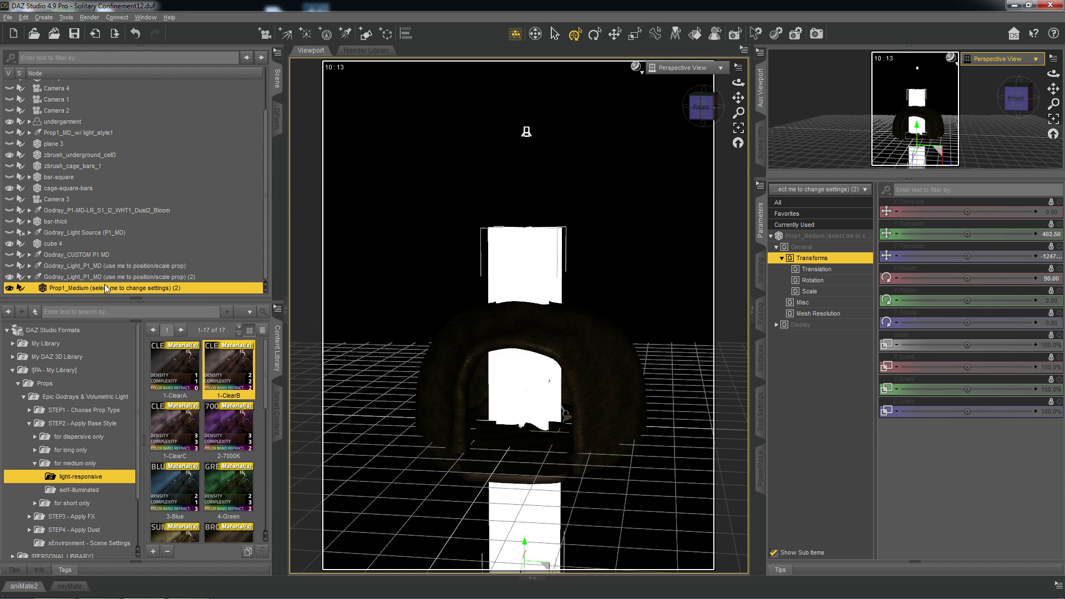
{"action": "double_click", "coordinate": [222, 375]}
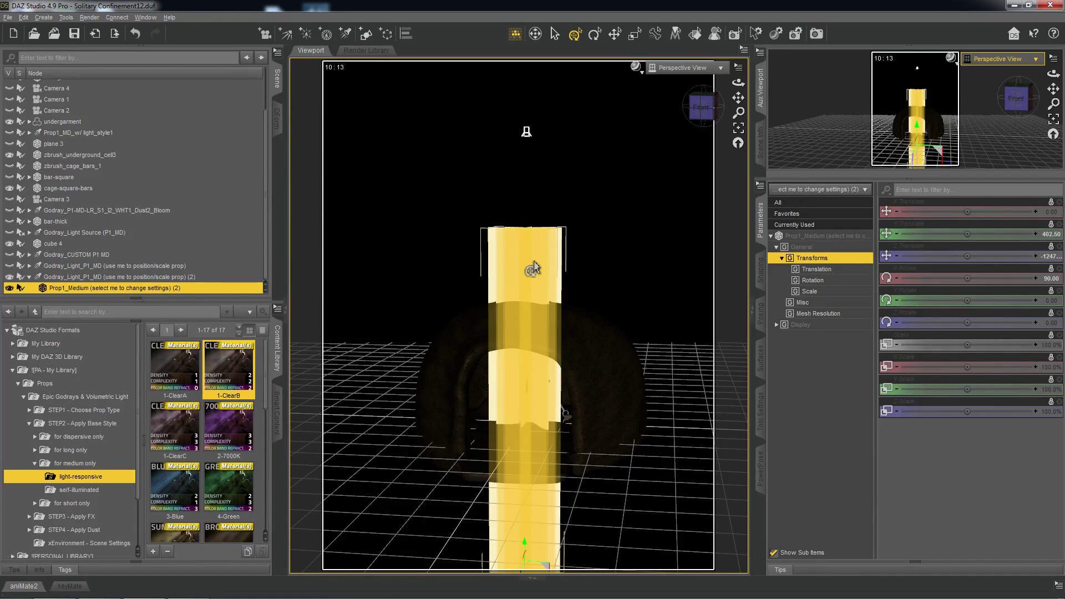
{"action": "left_click_drag", "start_coordinate": [700, 109], "coordinate": [687, 122]}
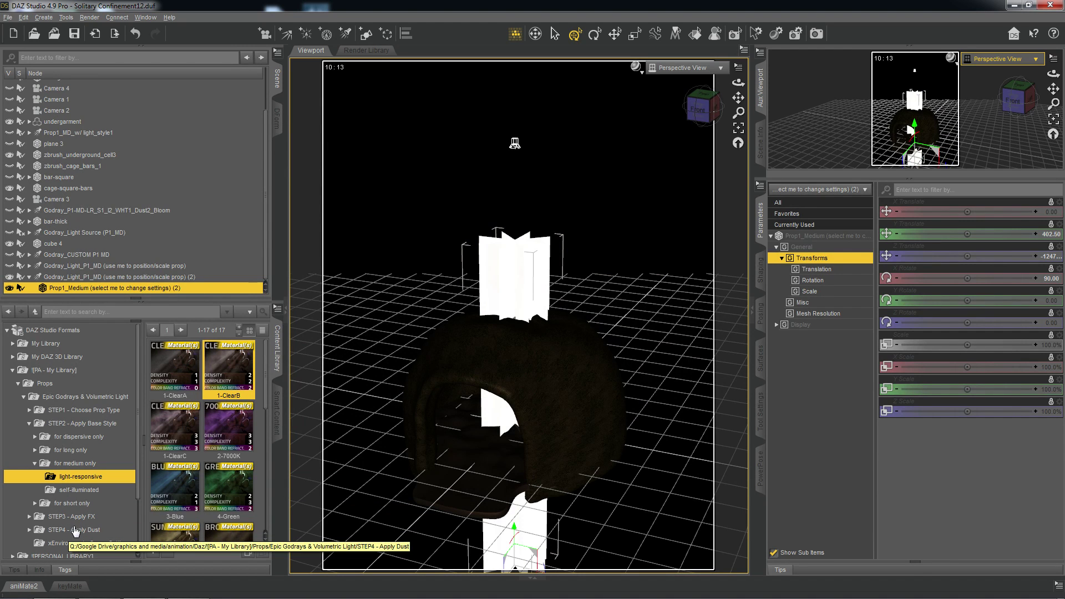
Look through the medium FX presets, then apply the Level_2 medium dust preset
{"action": "left_click", "coordinate": [30, 425]}
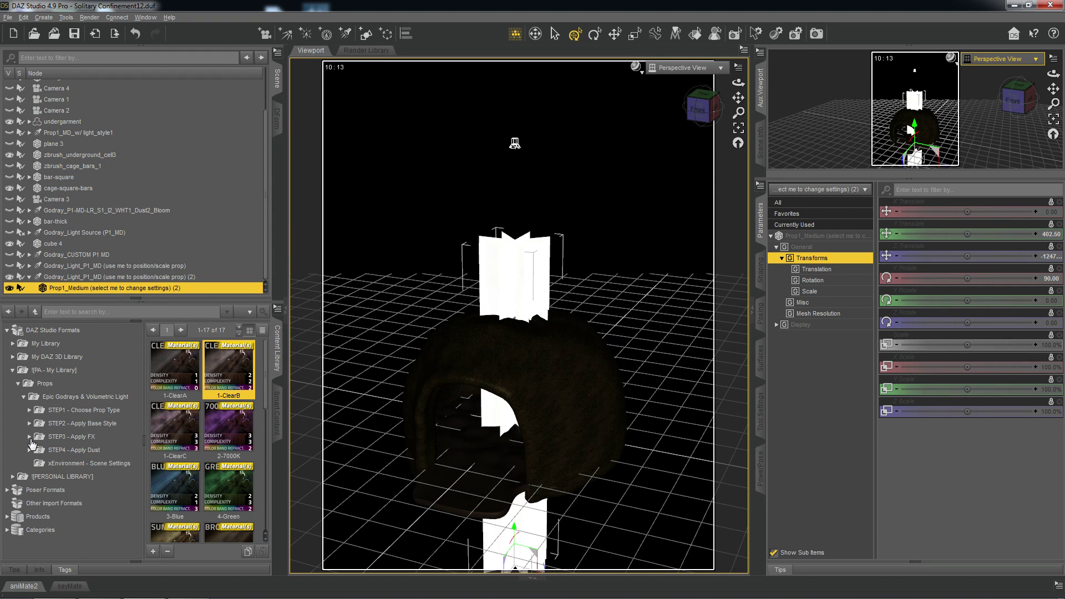
{"action": "left_click", "coordinate": [30, 437]}
{"action": "left_click", "coordinate": [70, 477]}
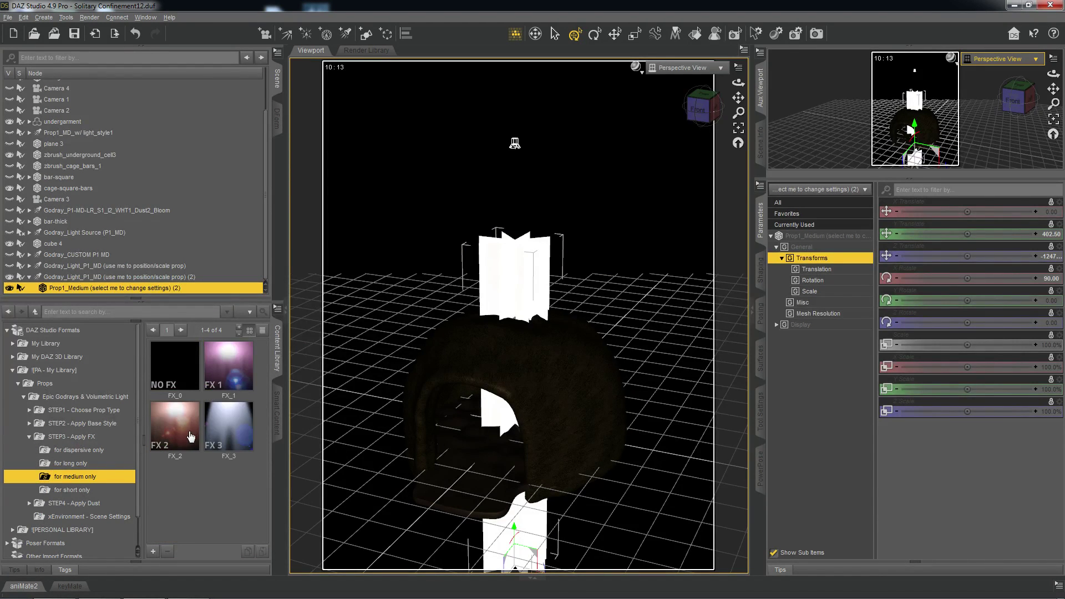
{"action": "left_click", "coordinate": [185, 437]}
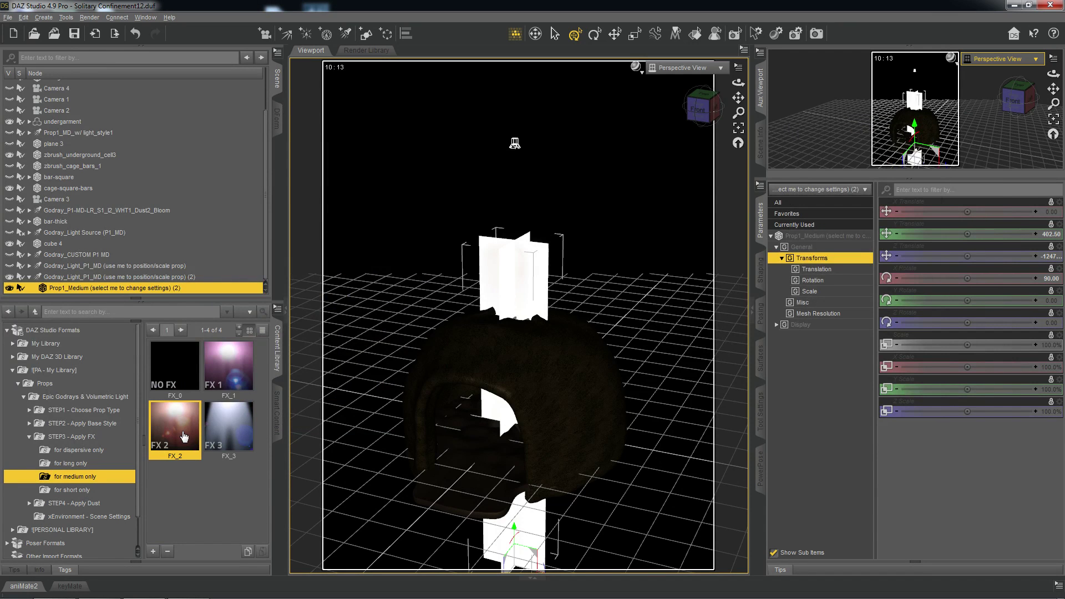
{"action": "left_click", "coordinate": [29, 438]}
{"action": "left_click", "coordinate": [29, 451]}
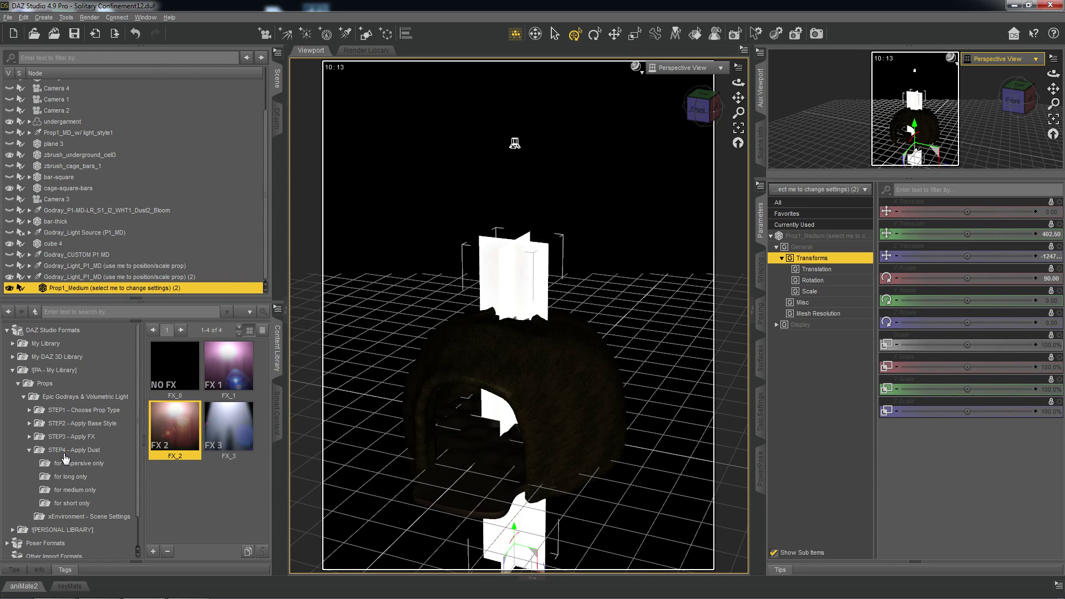
{"action": "left_click", "coordinate": [73, 493]}
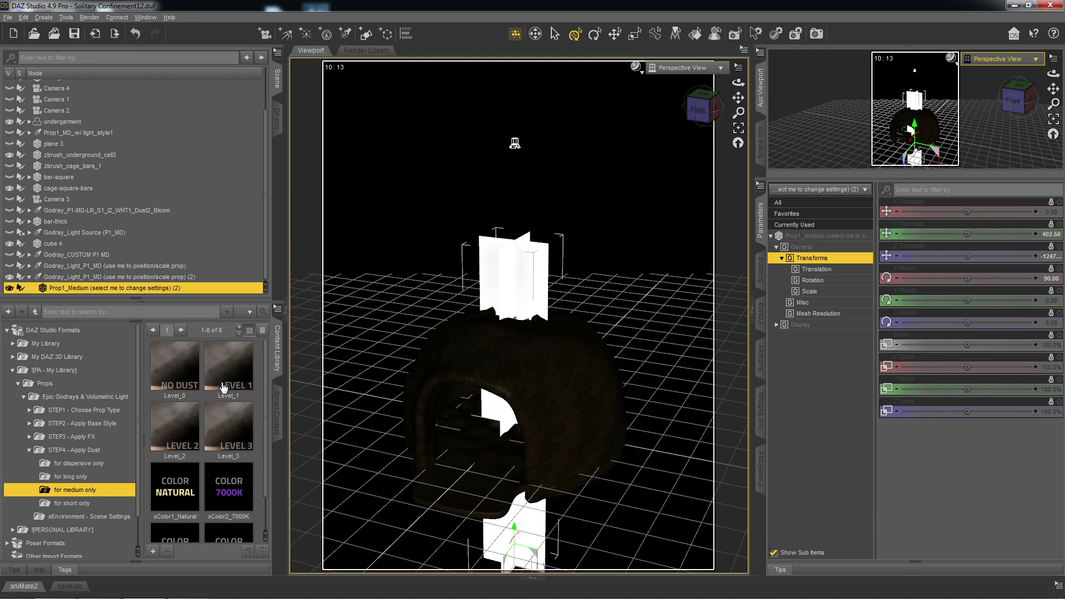
{"action": "mouse_move", "coordinate": [185, 442]}
{"action": "double_click", "coordinate": [185, 442]}
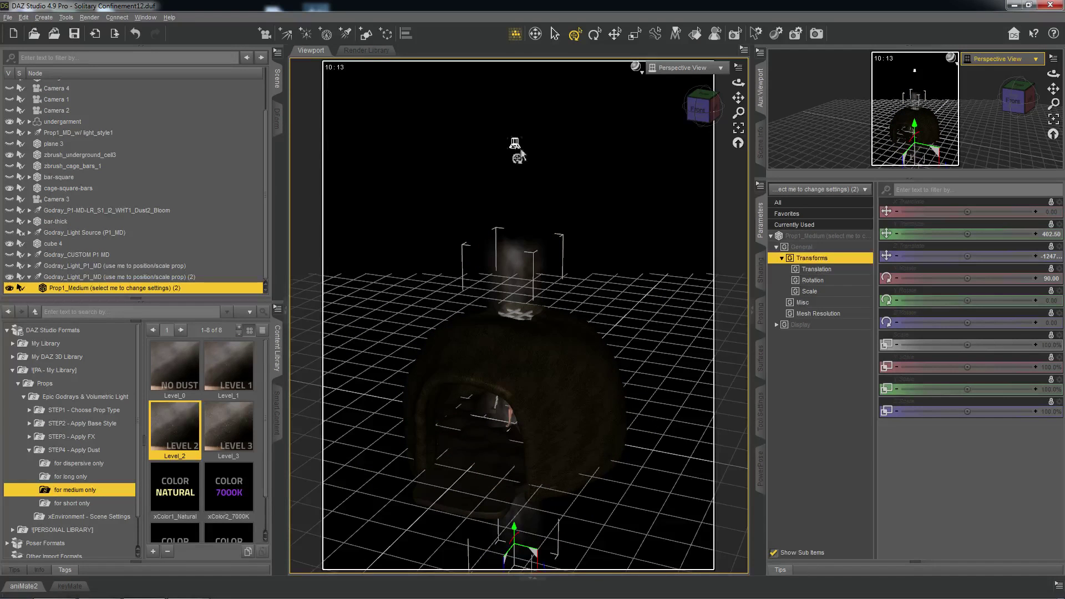
View the scene through Camera 4 with the NVIDIA Iray draw style for a live render preview
{"action": "left_click", "coordinate": [667, 72]}
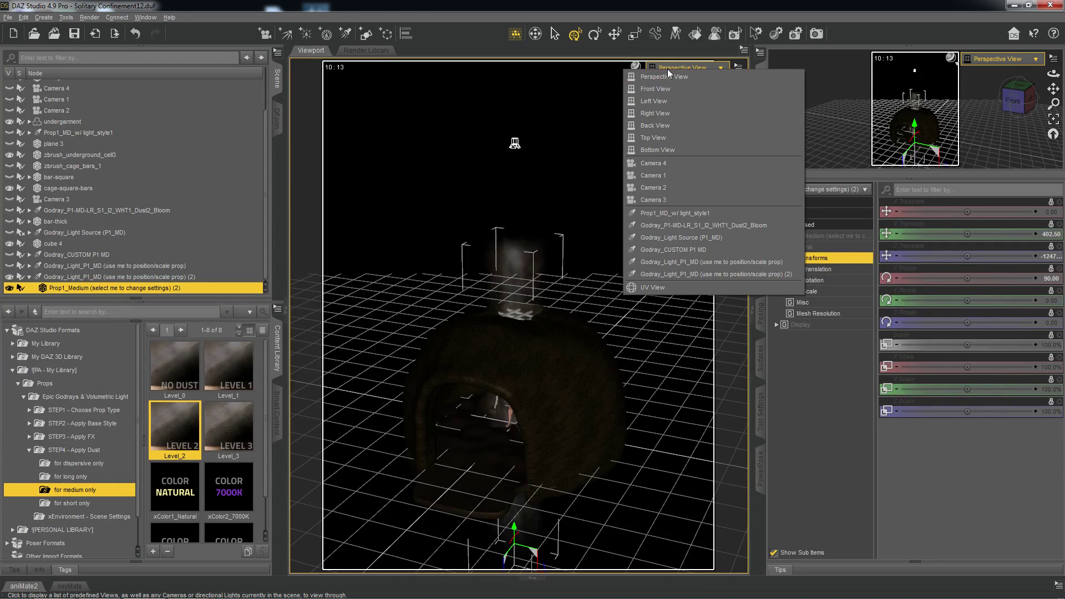
{"action": "left_click", "coordinate": [681, 161]}
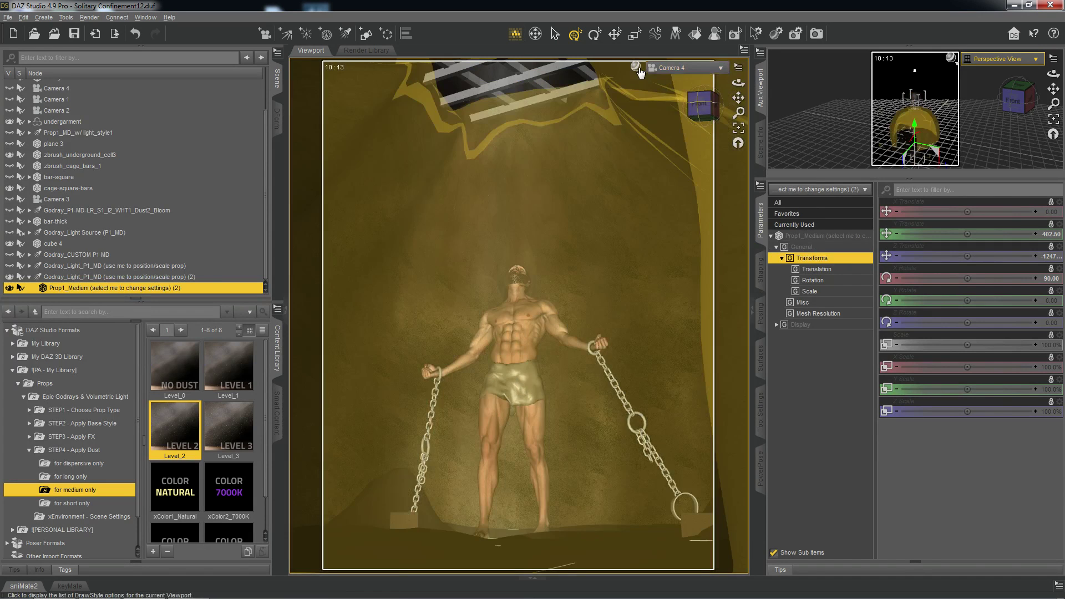
{"action": "left_click", "coordinate": [635, 69]}
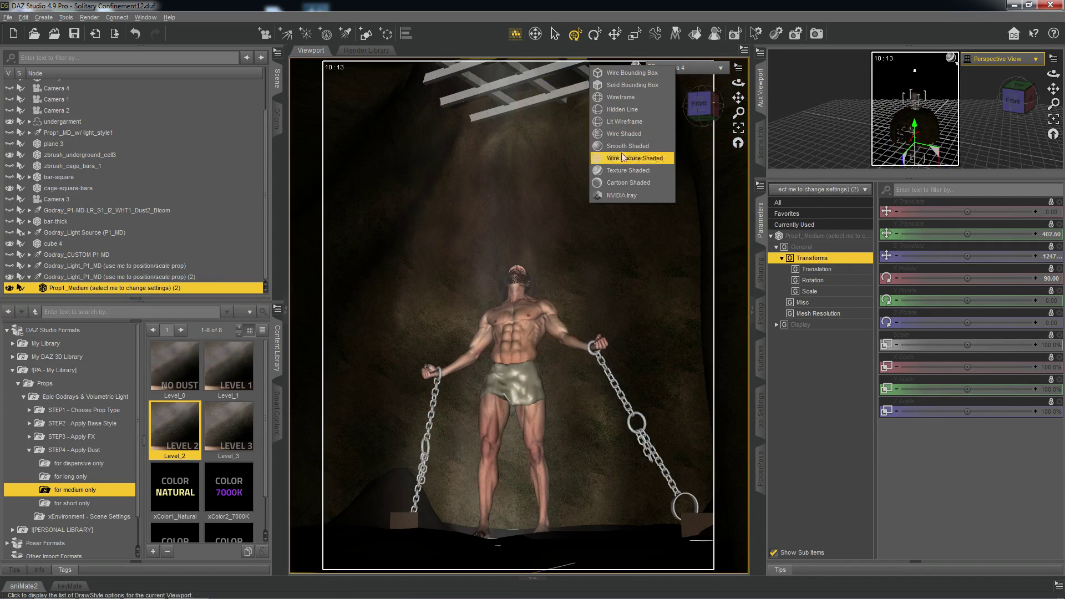
{"action": "left_click", "coordinate": [623, 196]}
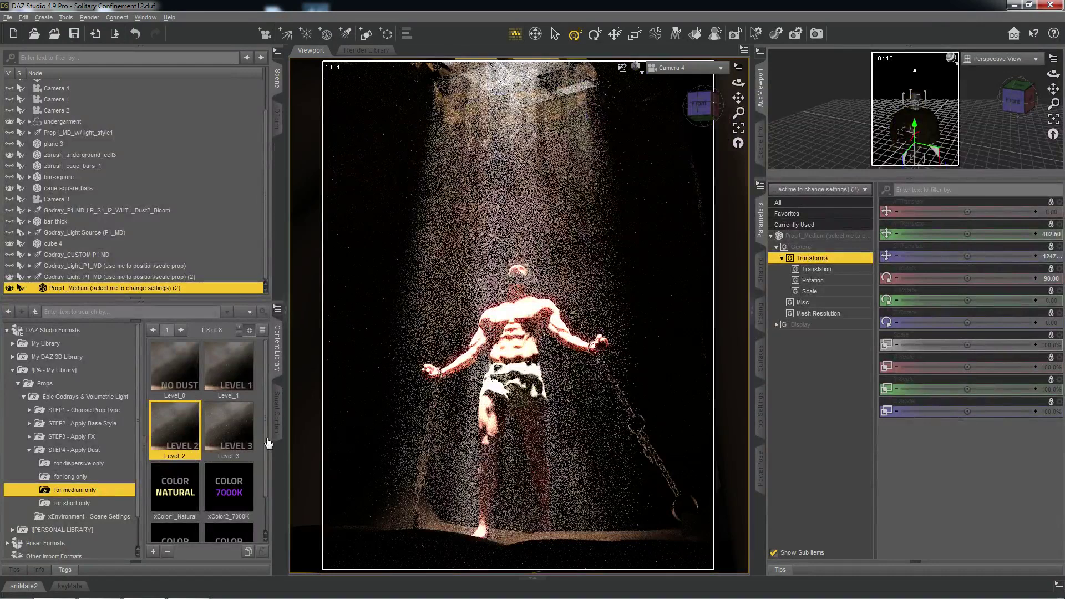
Browse the Content Library to STEP2 - Apply Base Style > for medium only > light-responsive presets
{"action": "left_click", "coordinate": [35, 451]}
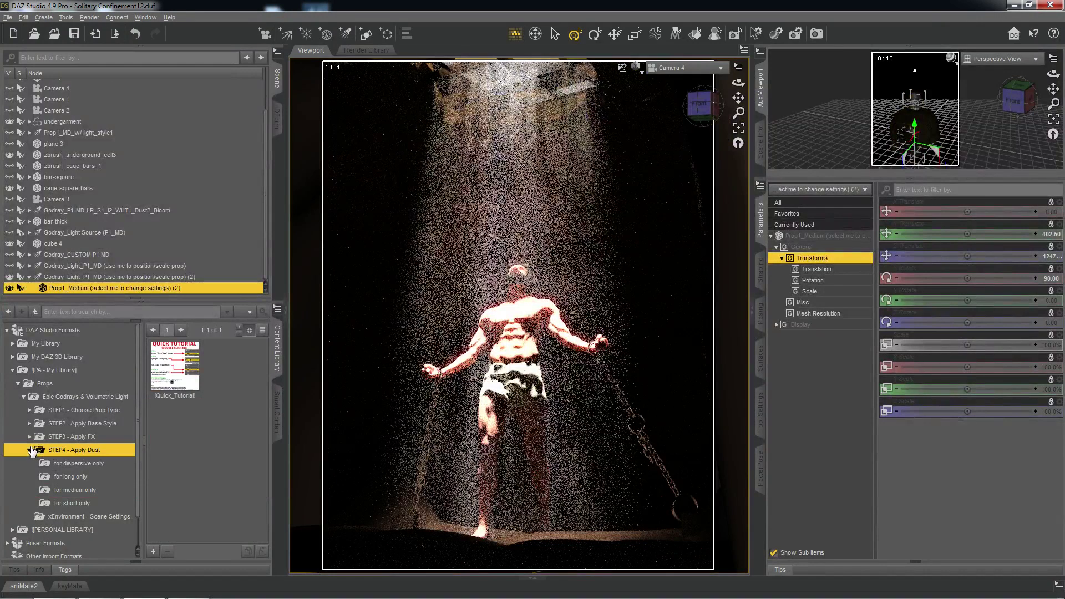
{"action": "left_click", "coordinate": [30, 450]}
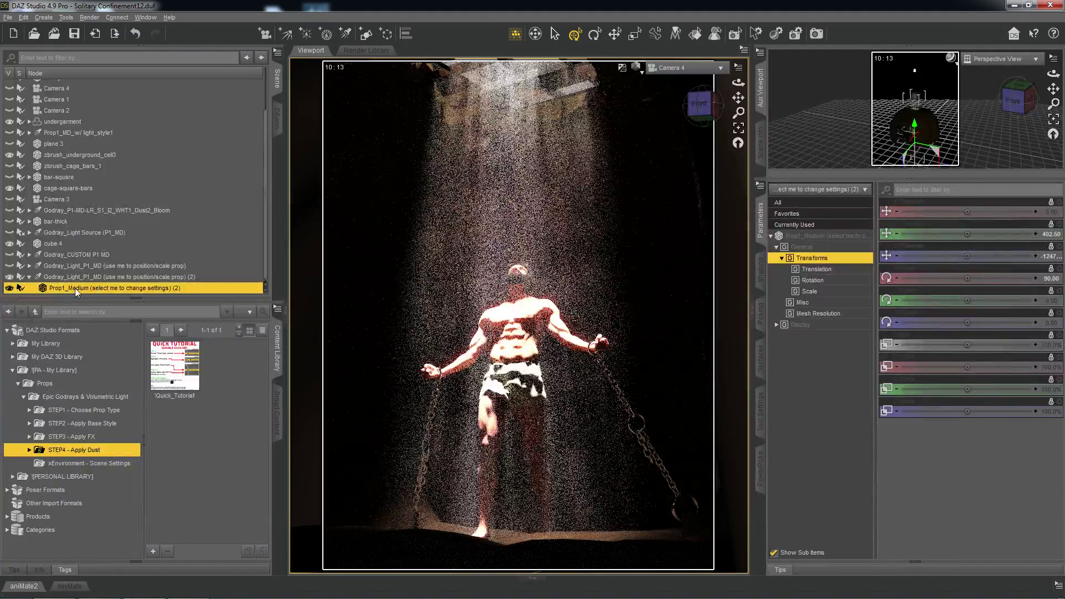
{"action": "left_click", "coordinate": [30, 437]}
{"action": "left_click", "coordinate": [112, 475]}
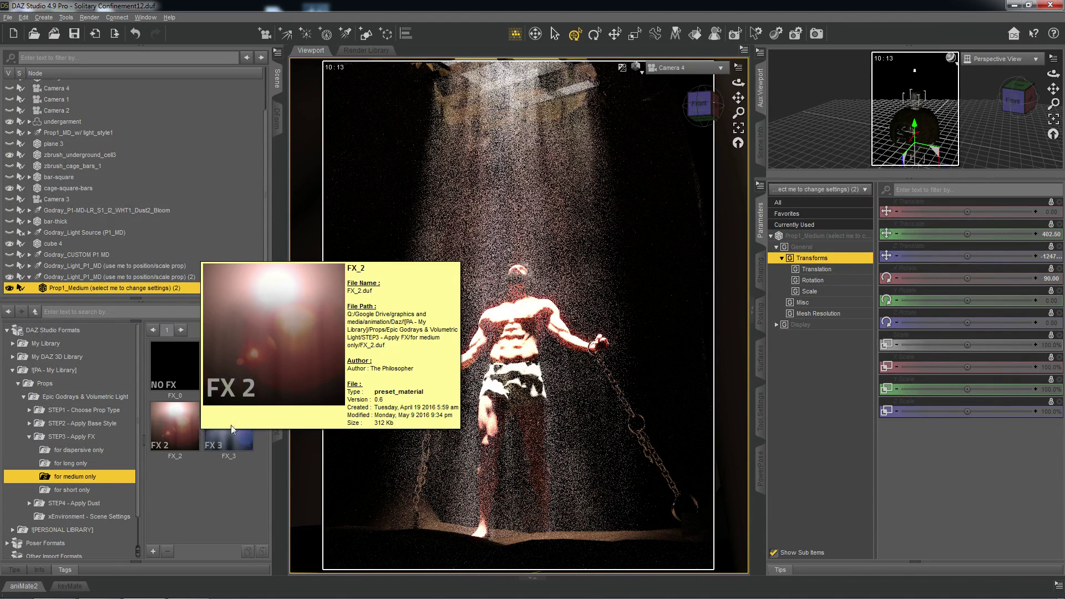
{"action": "mouse_move", "coordinate": [233, 441]}
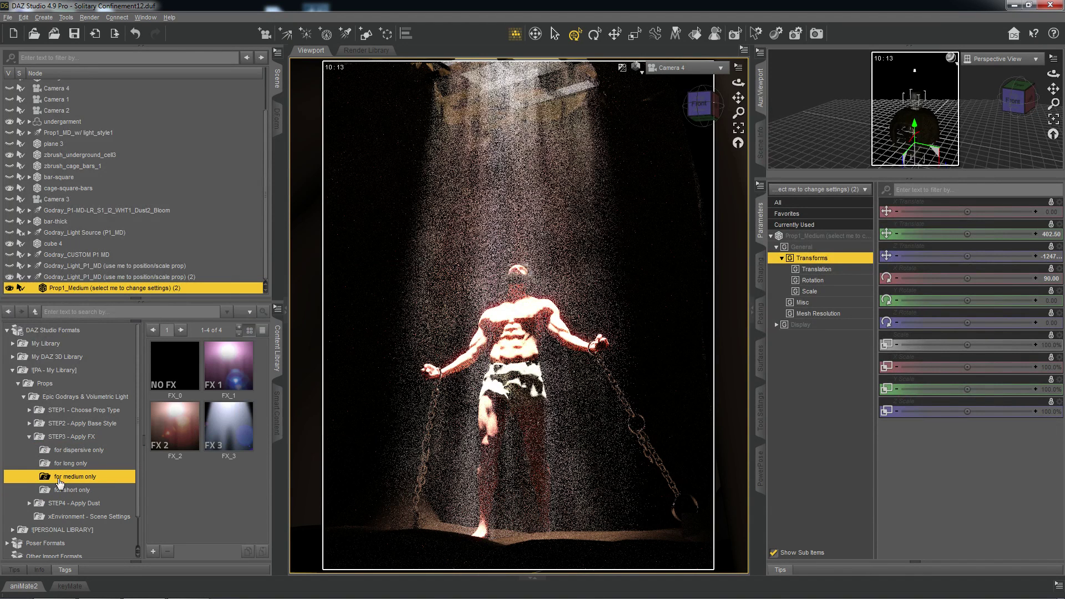
{"action": "left_click", "coordinate": [29, 437]}
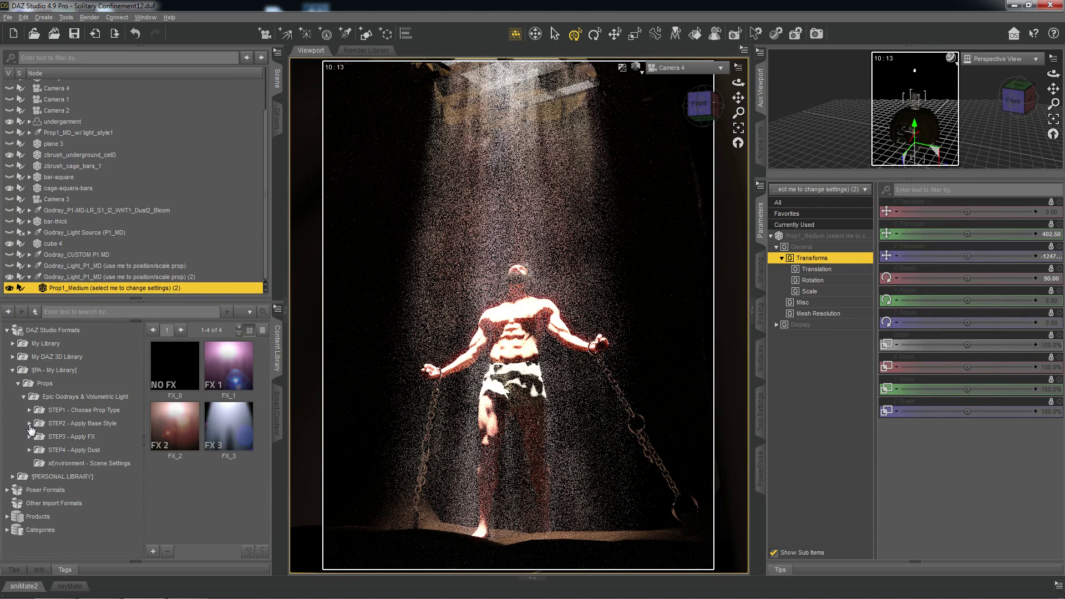
{"action": "left_click", "coordinate": [30, 424]}
{"action": "left_click", "coordinate": [77, 477]}
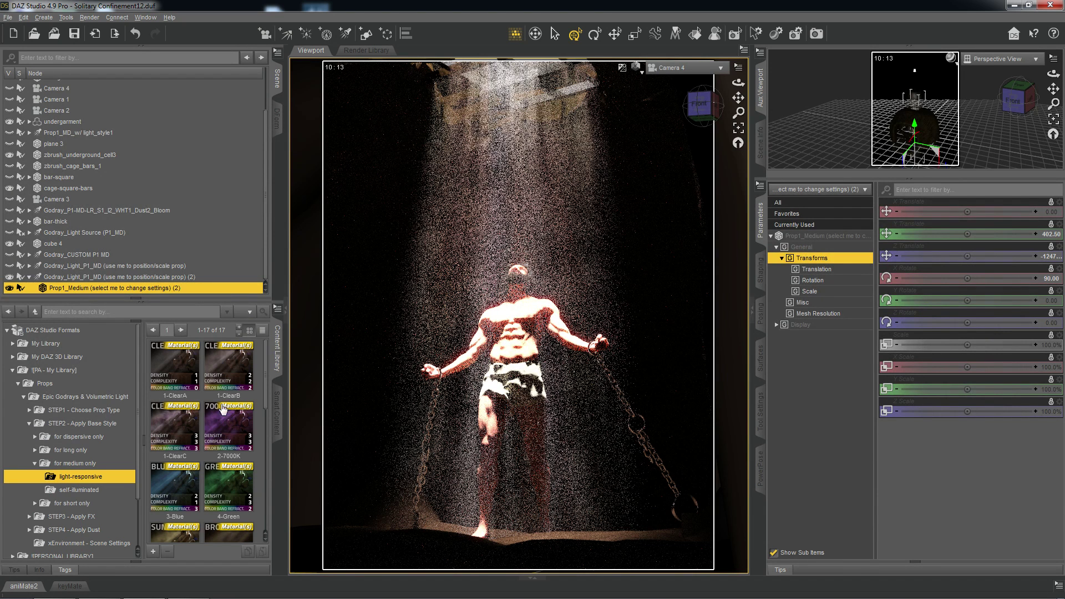
Apply the 2-7000K base style to the godray and bring up the Surfaces editor
{"action": "left_click", "coordinate": [227, 376]}
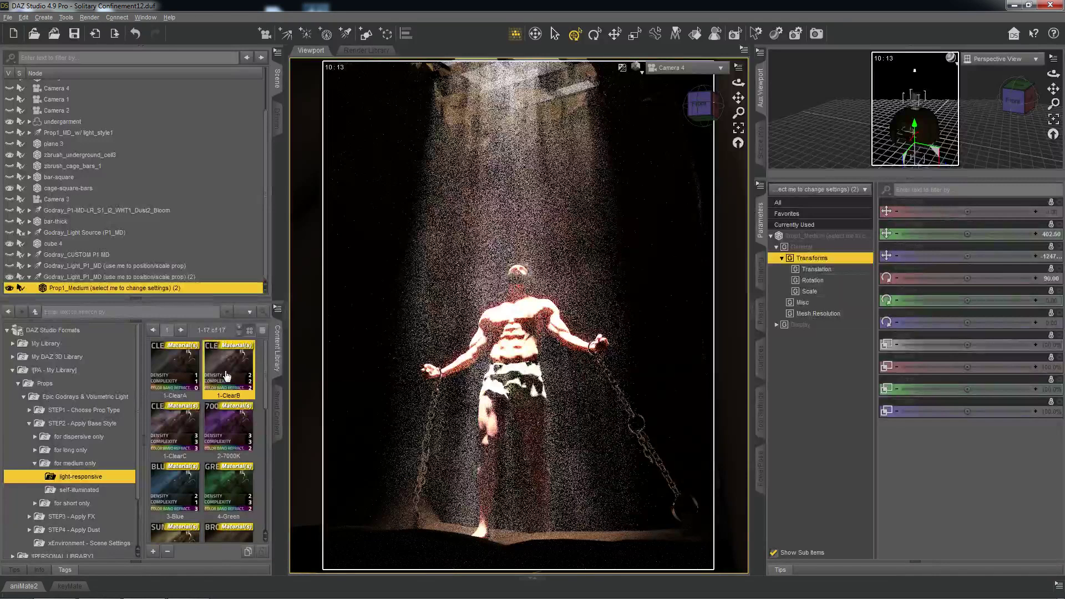
{"action": "left_click", "coordinate": [230, 440]}
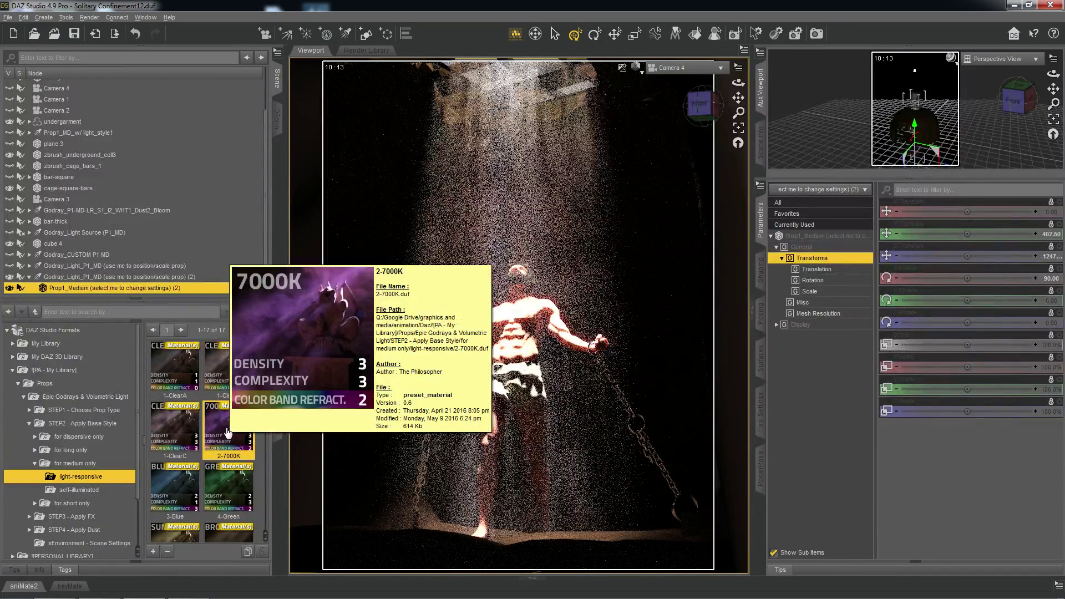
{"action": "double_click", "coordinate": [223, 433]}
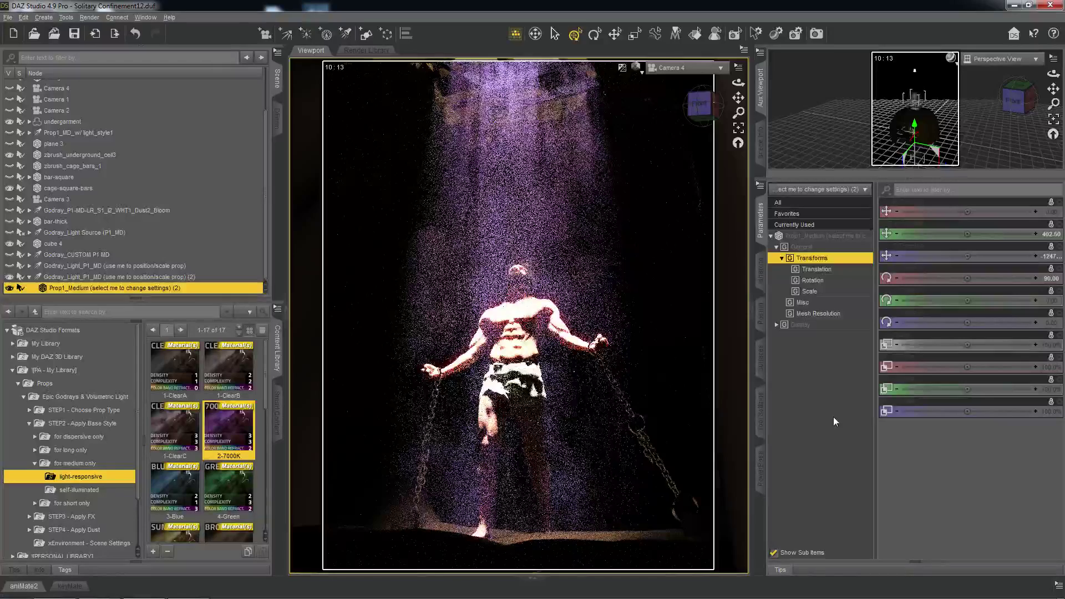
{"action": "left_click", "coordinate": [760, 358]}
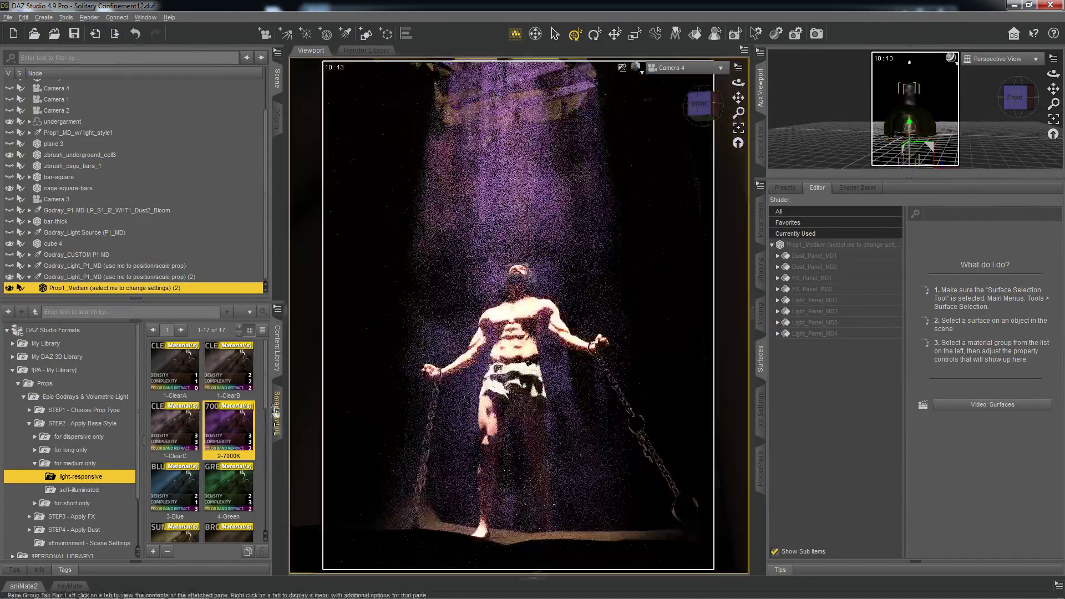
Apply the xDensity_1 (DENSITY LOW) preset to the beam, then collapse the medium-only folders
{"action": "left_click_drag", "start_coordinate": [268, 399], "coordinate": [268, 474]}
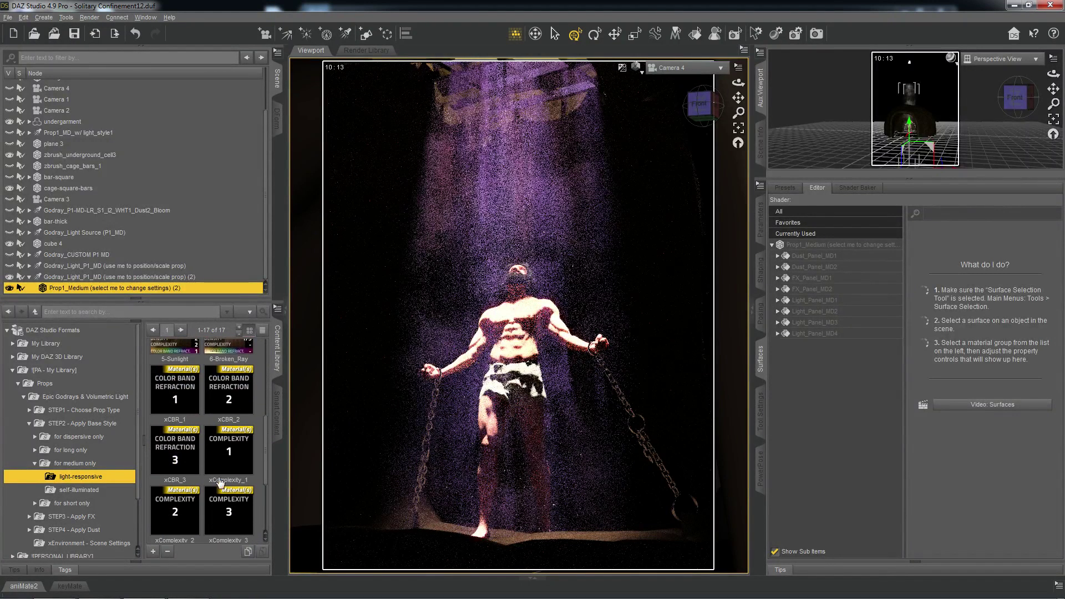
{"action": "left_click_drag", "start_coordinate": [265, 462], "coordinate": [267, 469]}
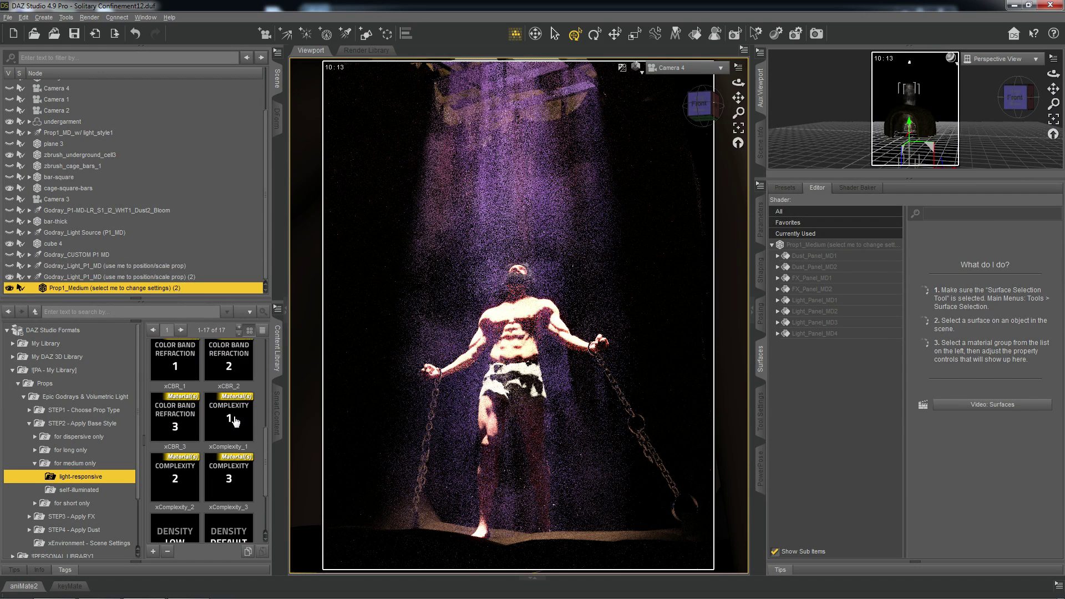
{"action": "mouse_move", "coordinate": [236, 422]}
{"action": "mouse_move", "coordinate": [185, 423]}
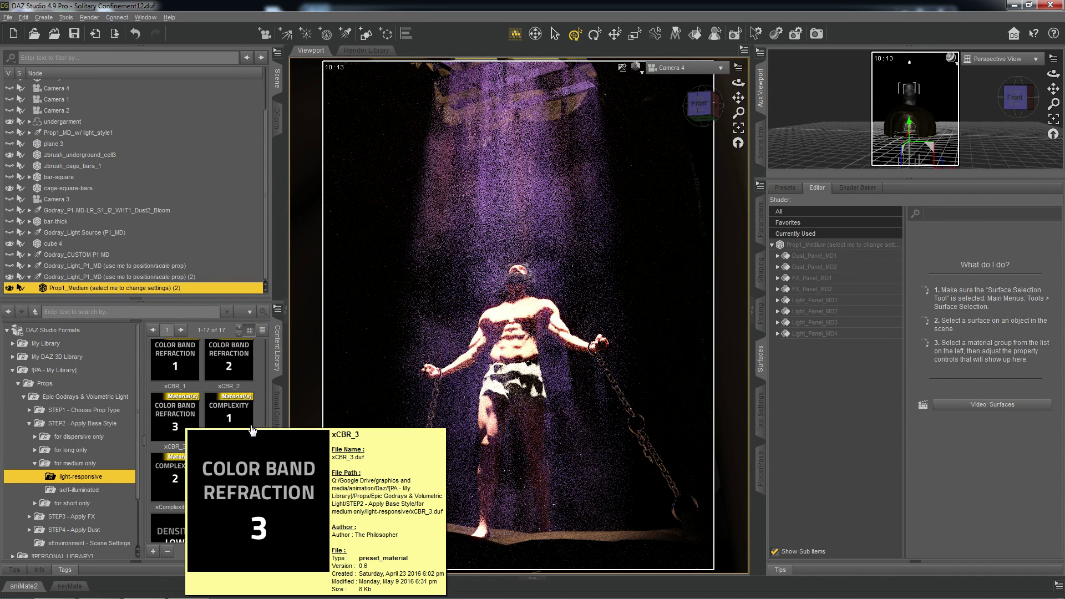
{"action": "scroll", "coordinate": [265, 461], "scroll_direction": "down", "scroll_amount": 3}
{"action": "scroll", "coordinate": [265, 461], "scroll_direction": "down", "scroll_amount": 1}
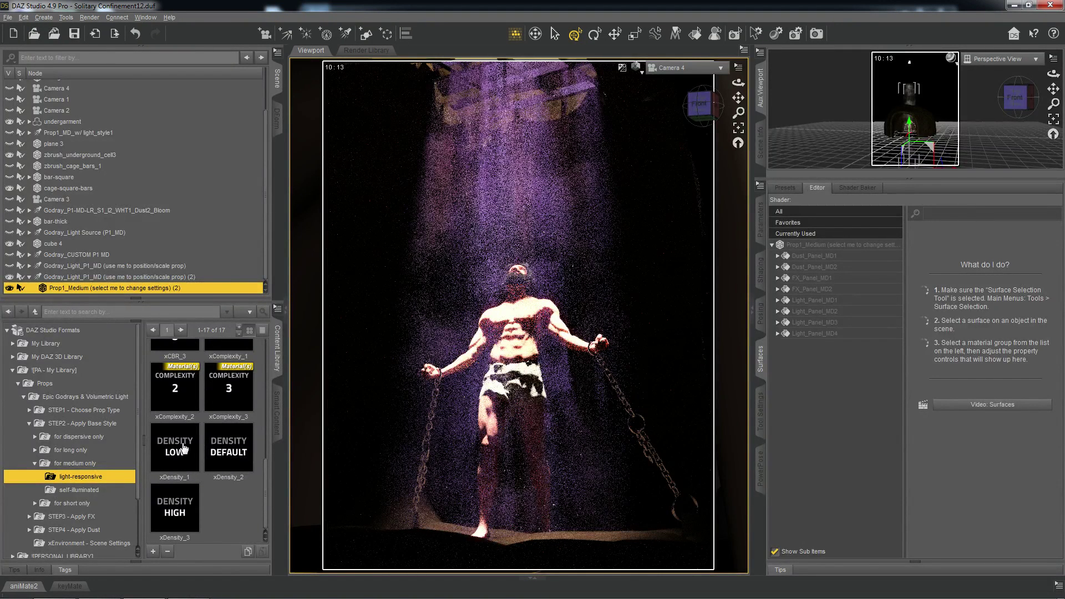
{"action": "mouse_move", "coordinate": [184, 447]}
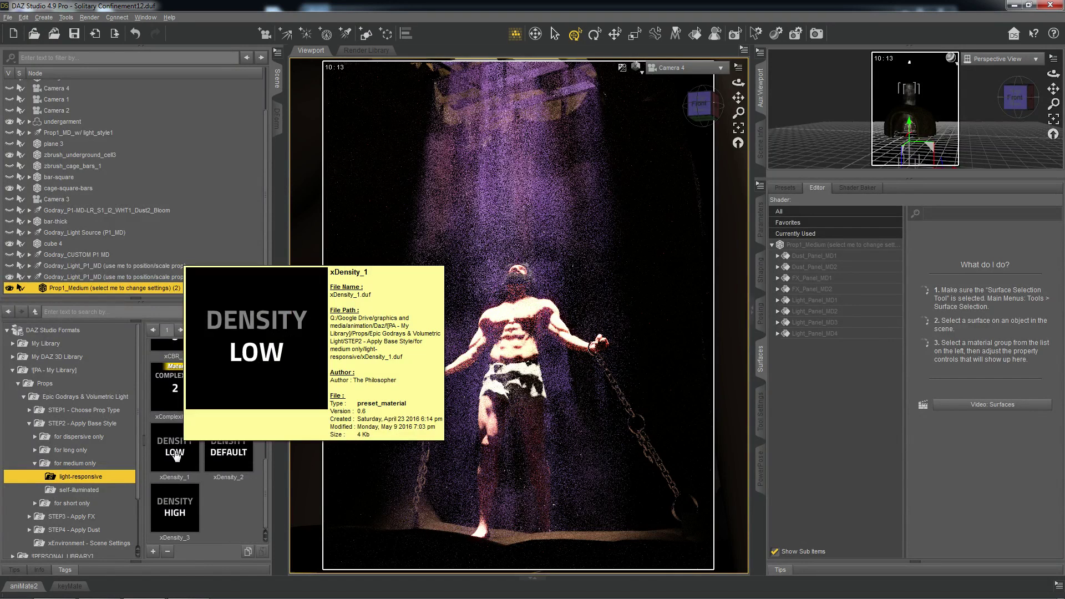
{"action": "double_click", "coordinate": [175, 454]}
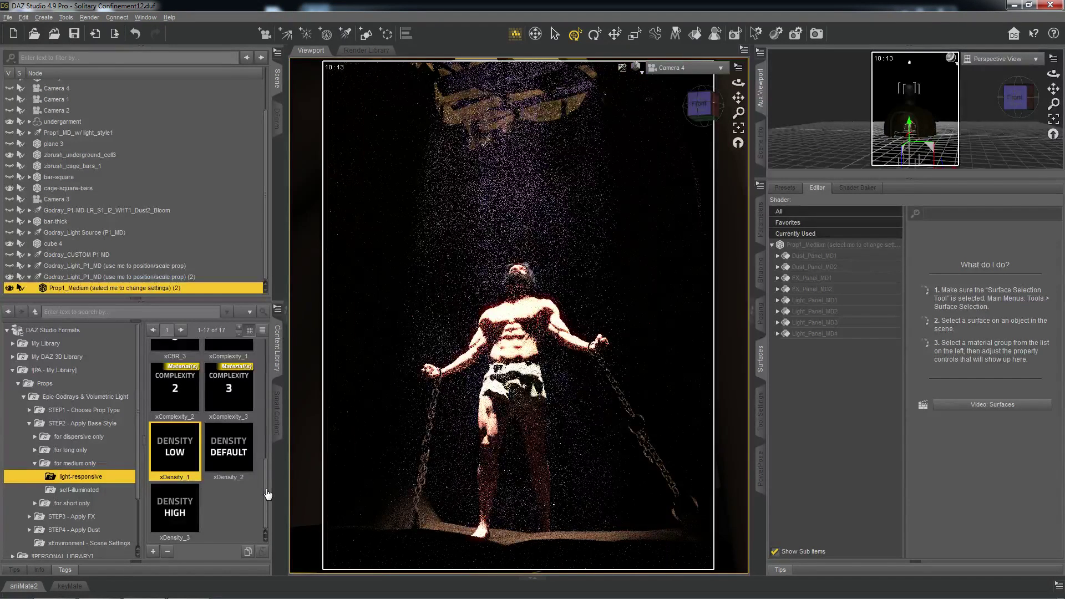
{"action": "scroll", "coordinate": [267, 494], "scroll_direction": "up", "scroll_amount": 3}
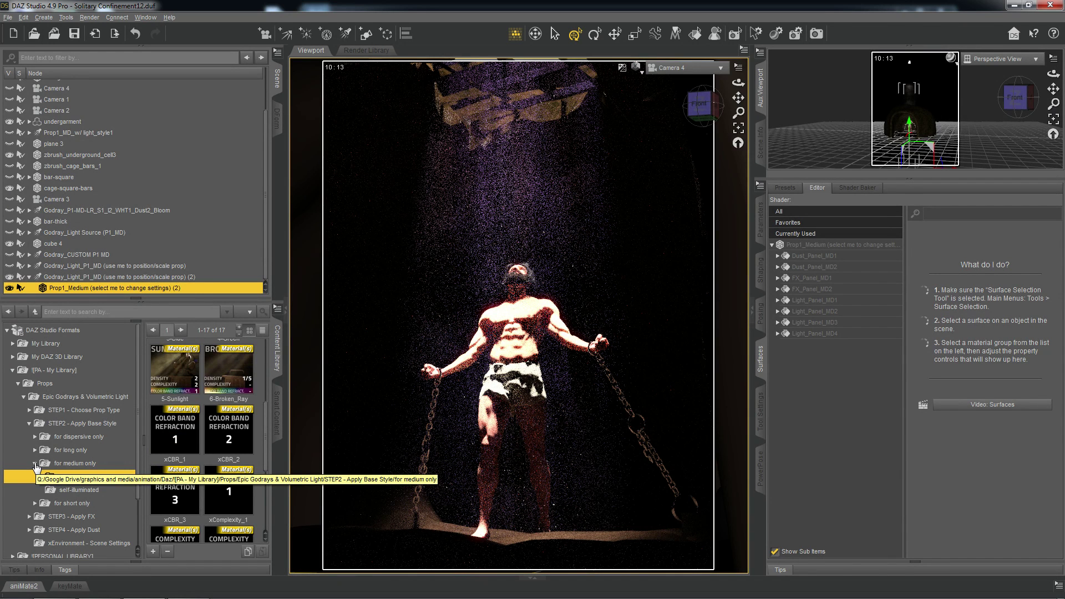
{"action": "left_click", "coordinate": [35, 464]}
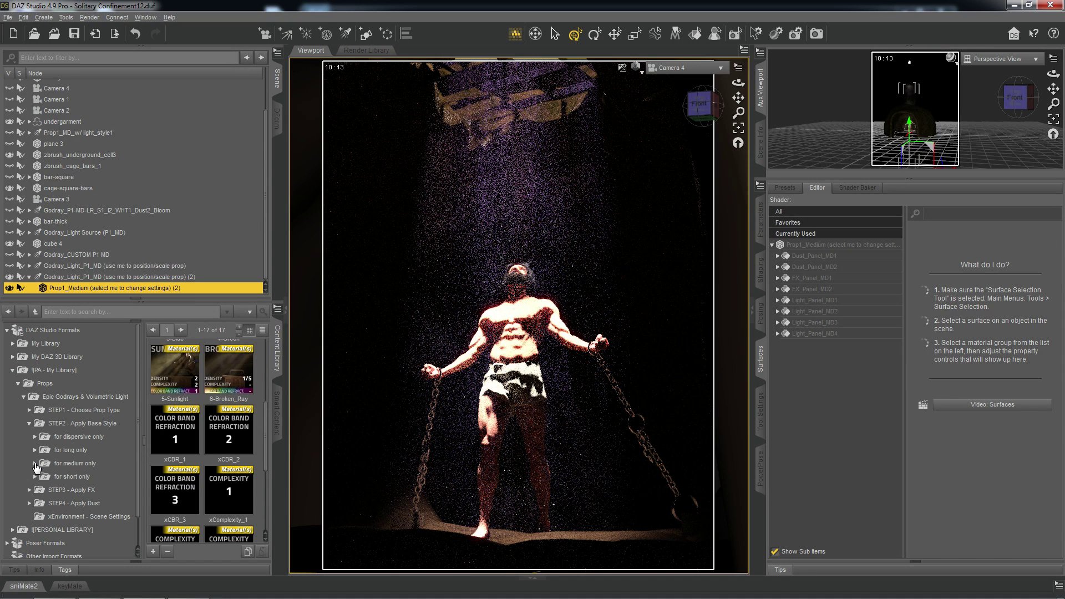
Collapse STEP2 and list the 10 presets in STEP1 - Choose Prop Type > dispersive
{"action": "left_click", "coordinate": [30, 424]}
{"action": "left_click", "coordinate": [30, 412]}
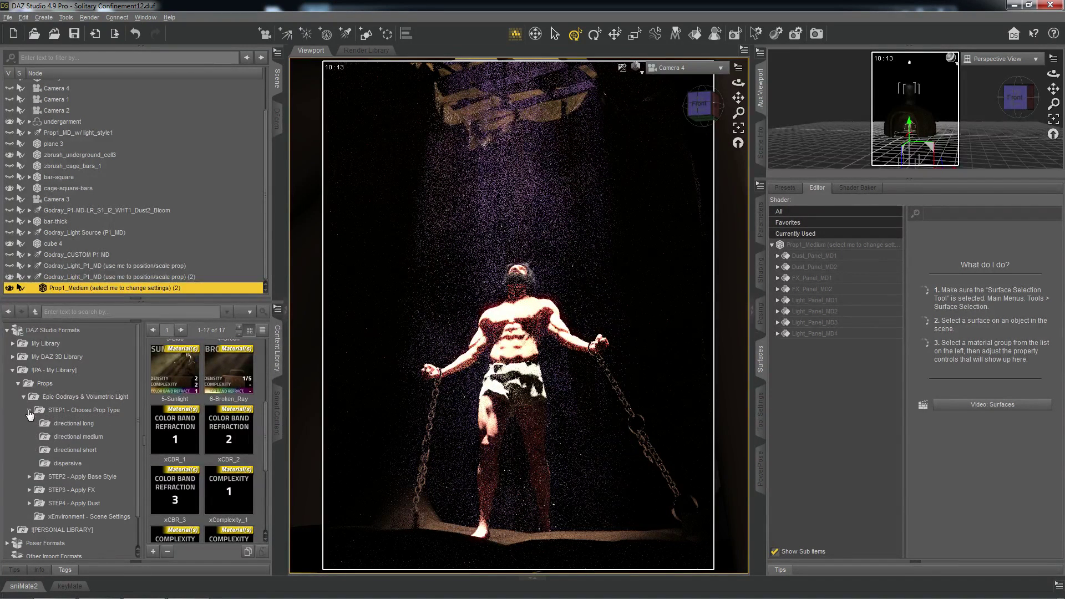
{"action": "left_click", "coordinate": [66, 465]}
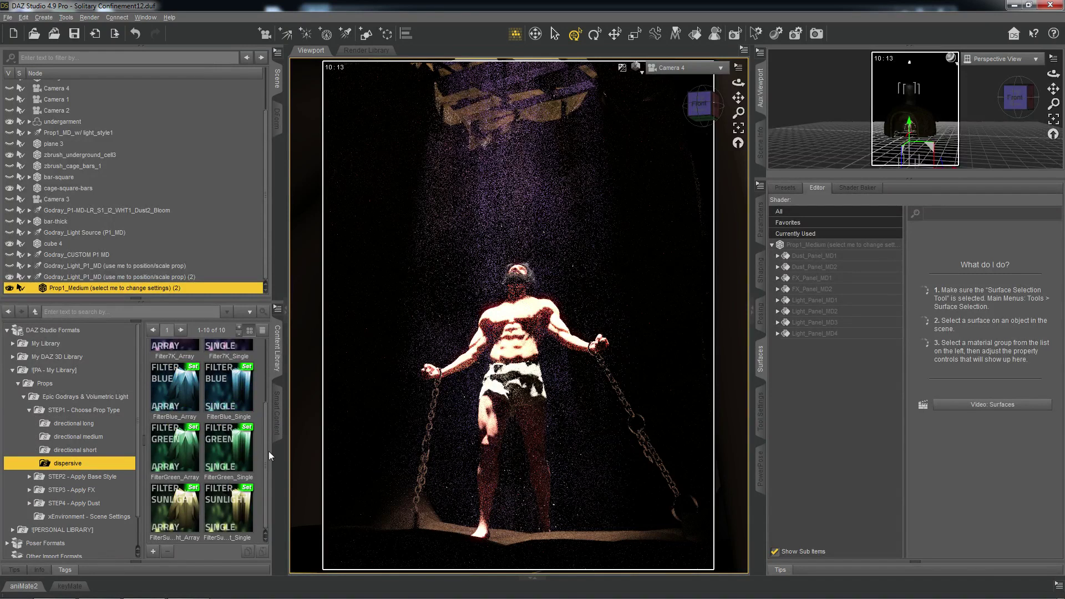
{"action": "left_click_drag", "start_coordinate": [266, 451], "coordinate": [266, 384]}
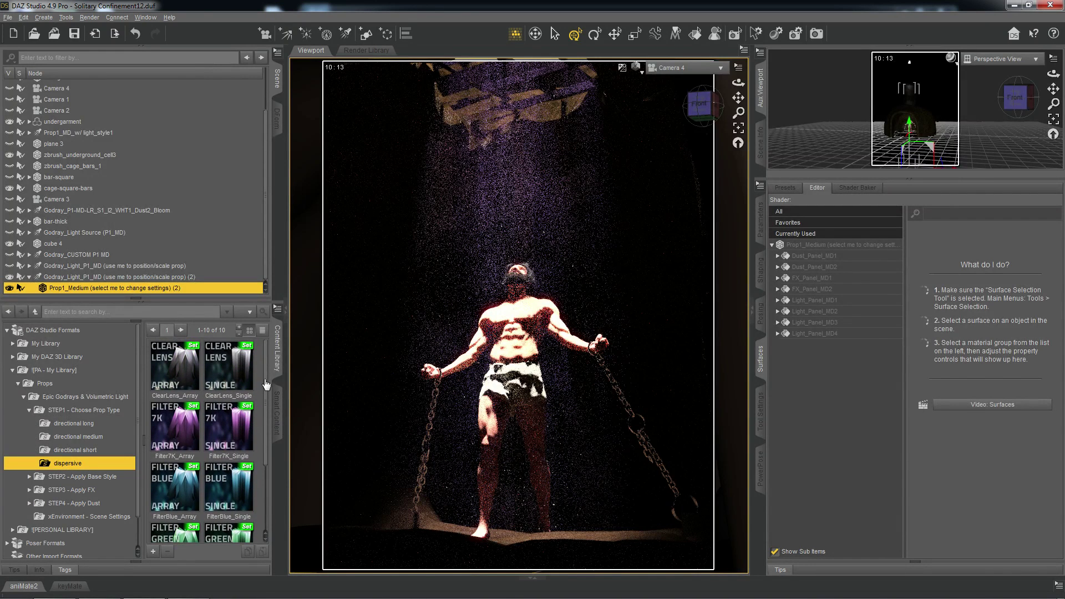